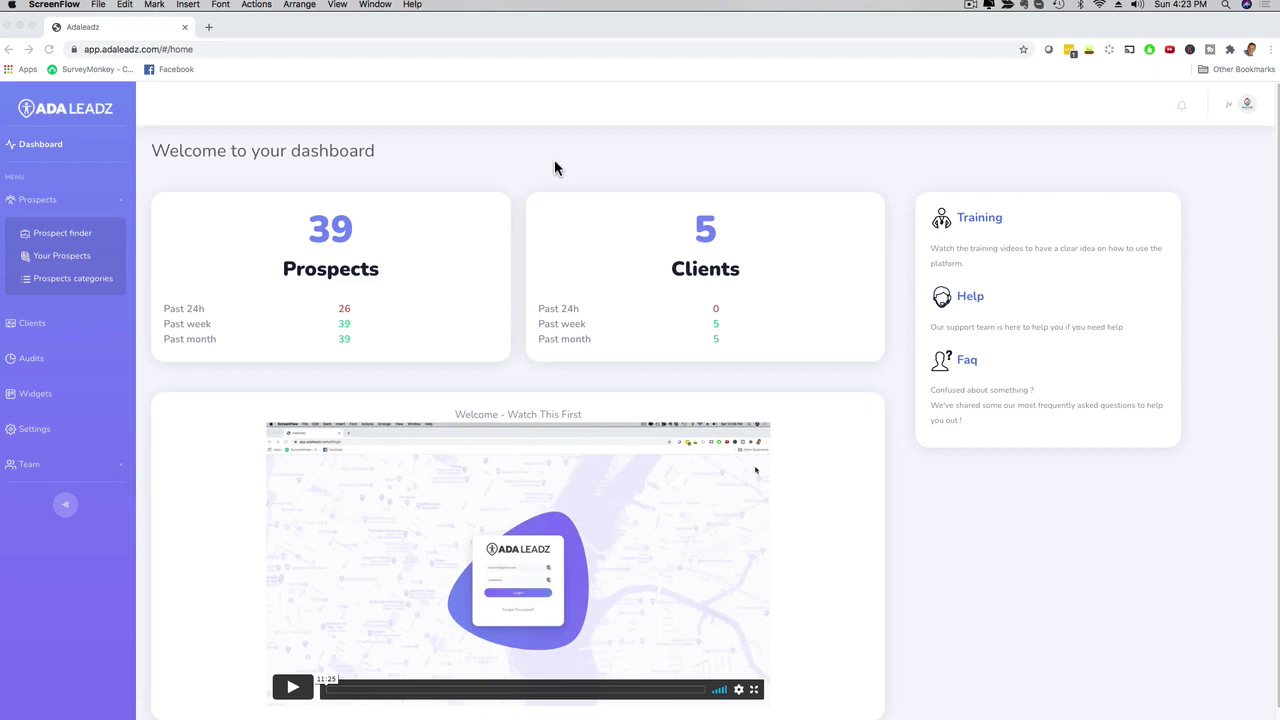
Step: Highlight the Prospects and Clients totals on the dashboard
scroll(680, 290, down, 1)
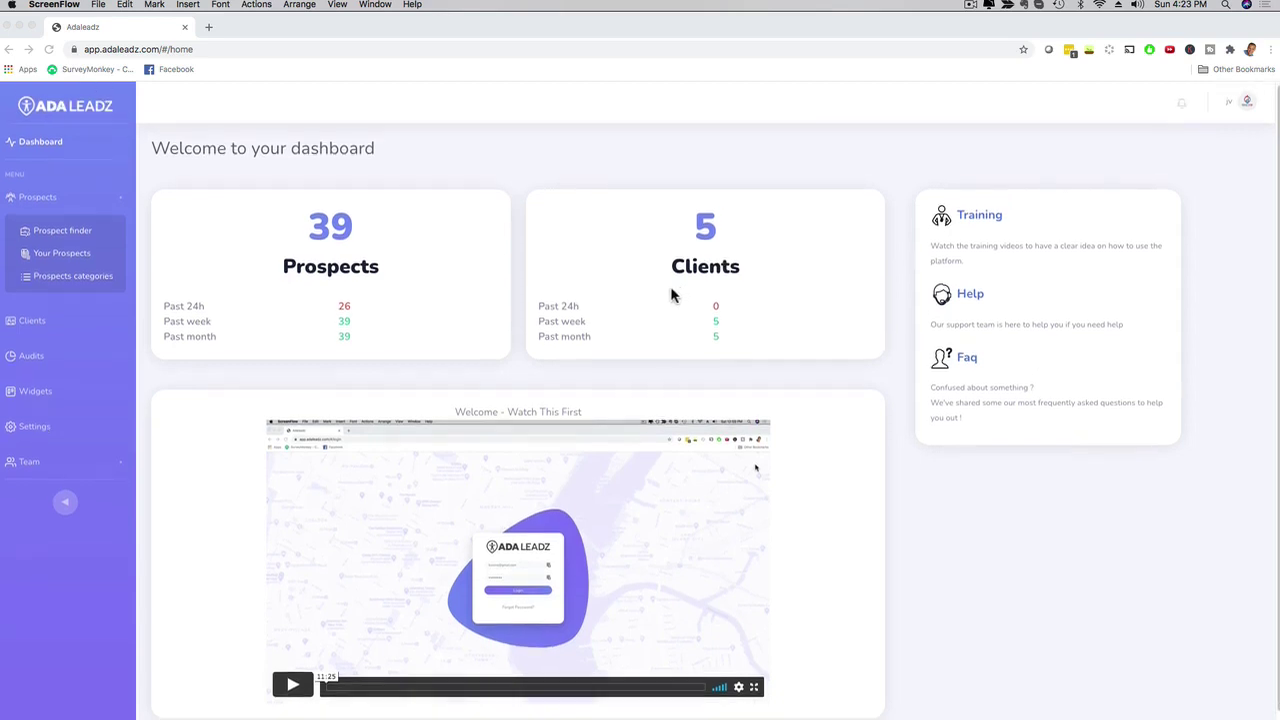
click(285, 264)
drag(285, 264, 417, 264)
drag(640, 266, 757, 266)
click(762, 264)
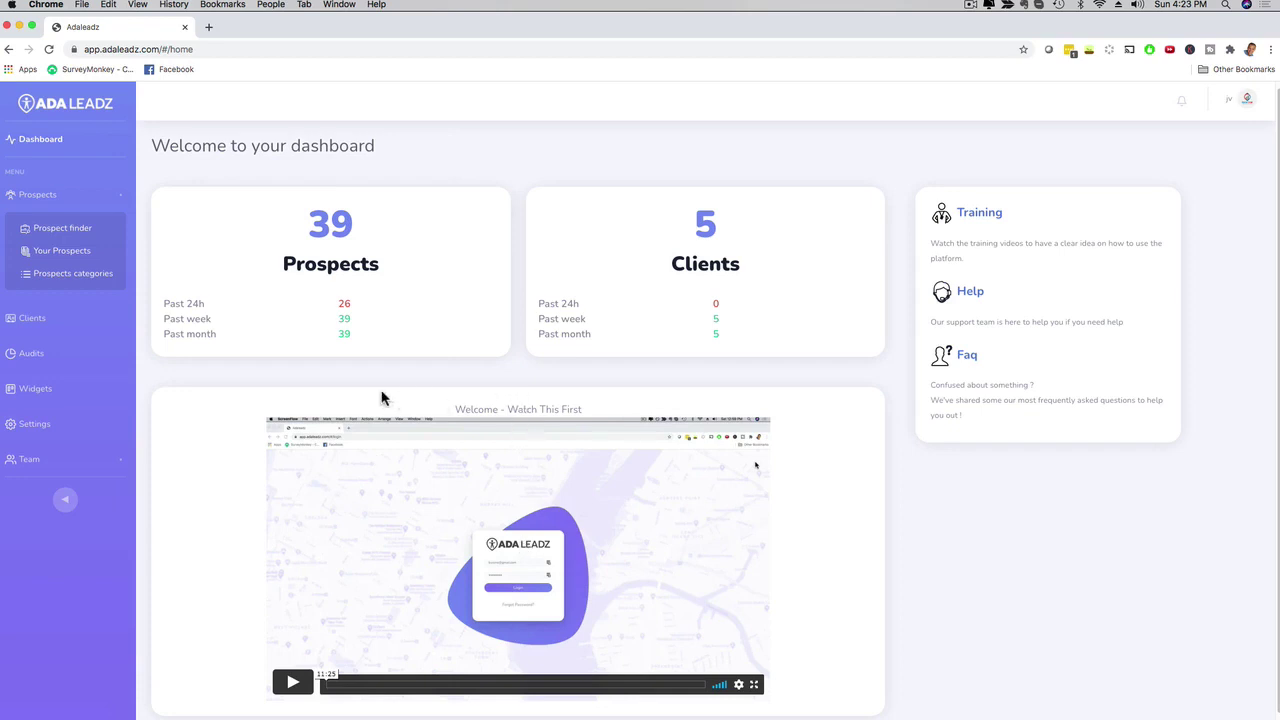
Step: In Prospect finder, search for the keyword 'dentist' with location San Diego, CA, USA
click(45, 197)
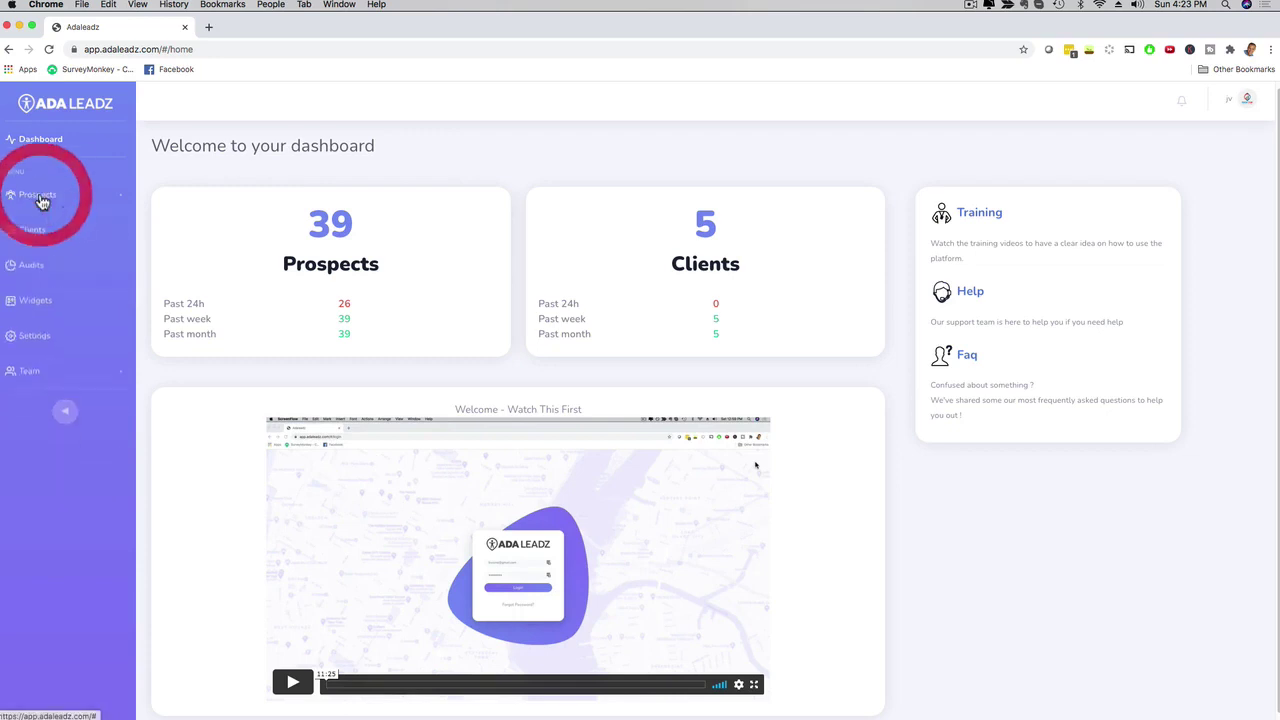
click(40, 192)
click(43, 229)
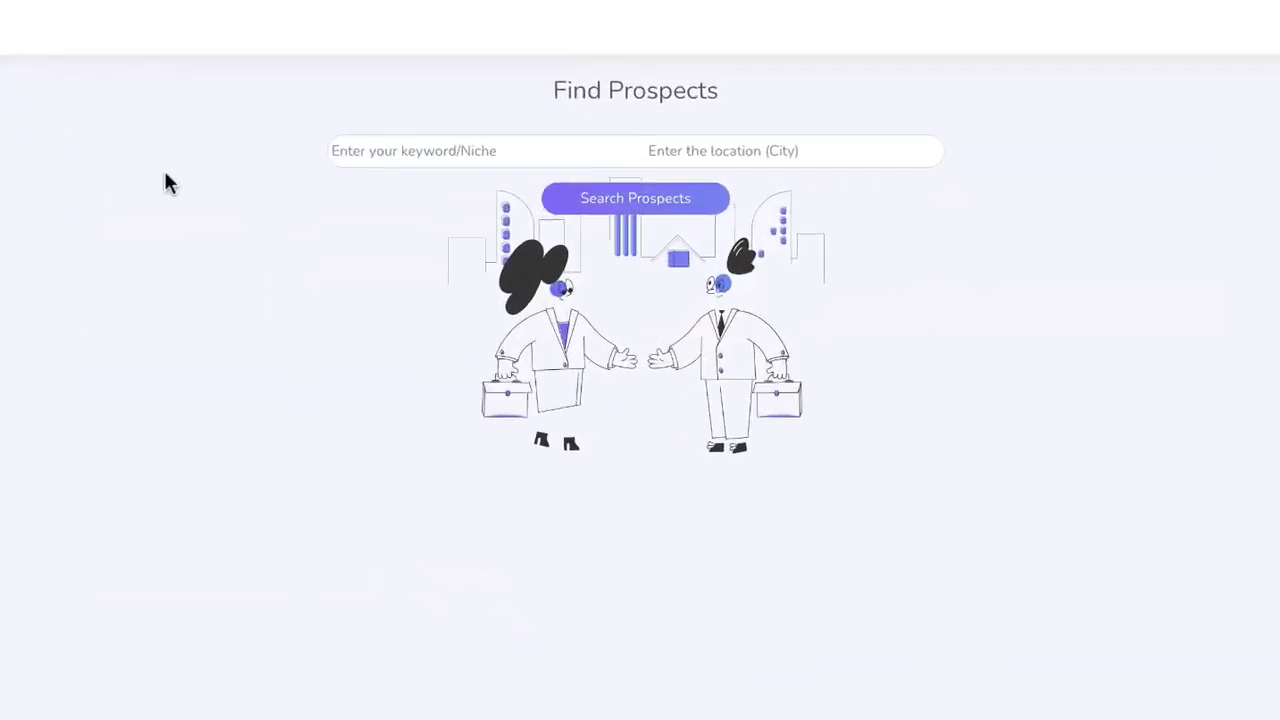
click(374, 151)
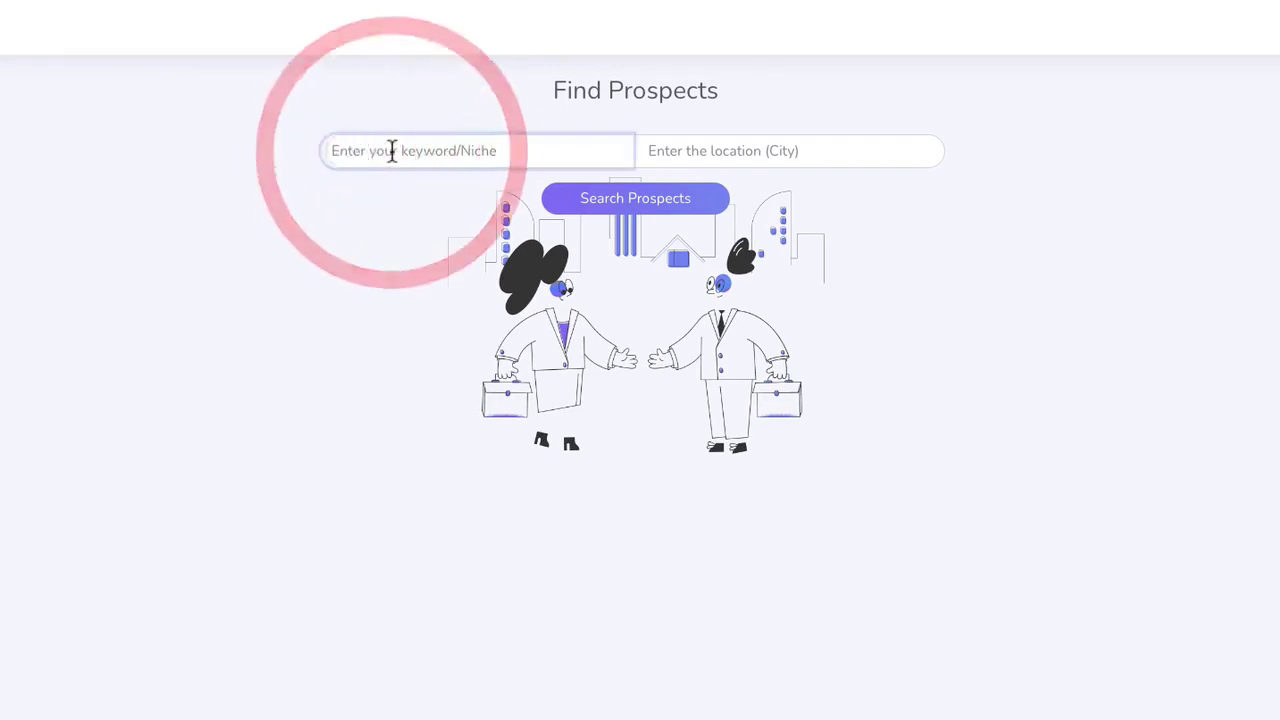
text(dentist)
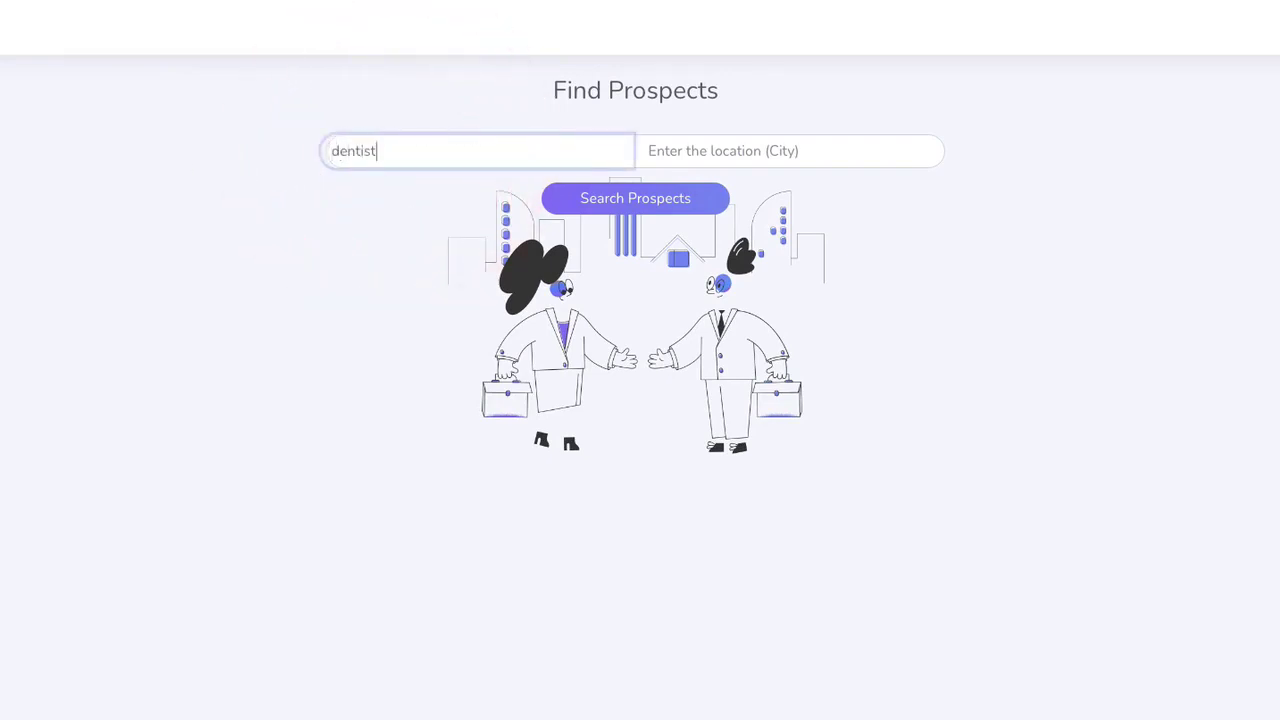
click(805, 152)
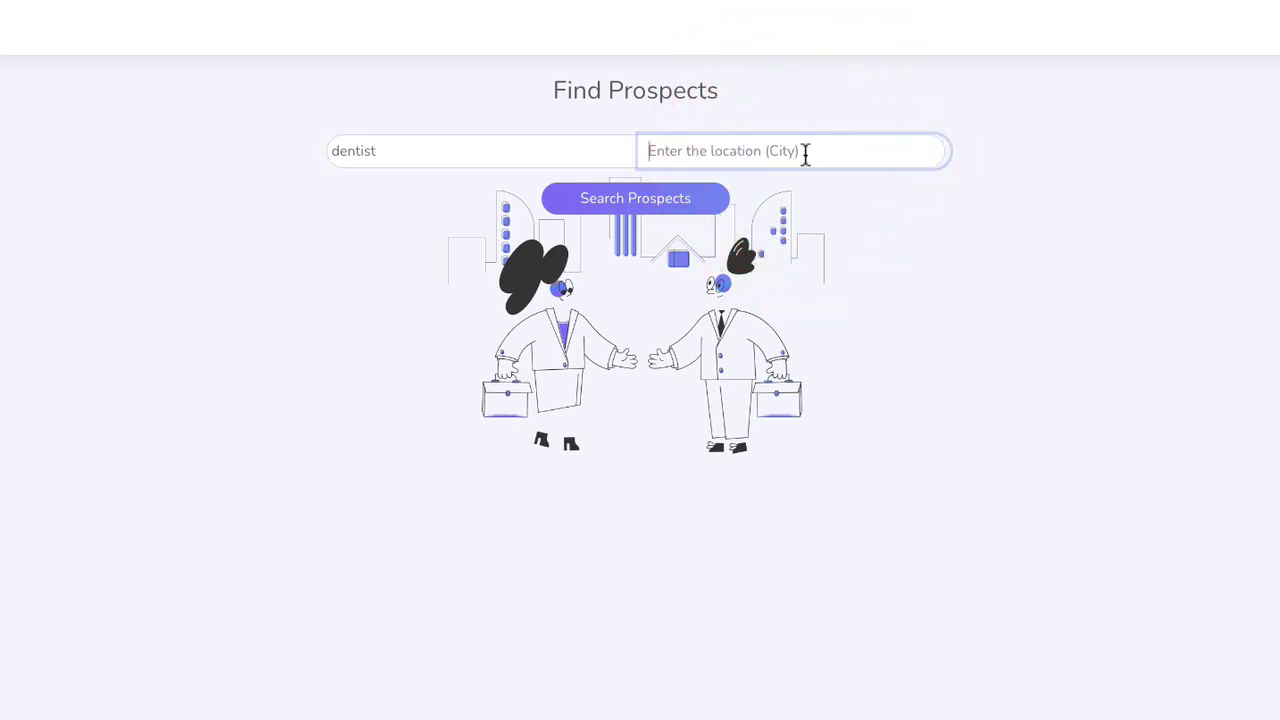
text(San Diego)
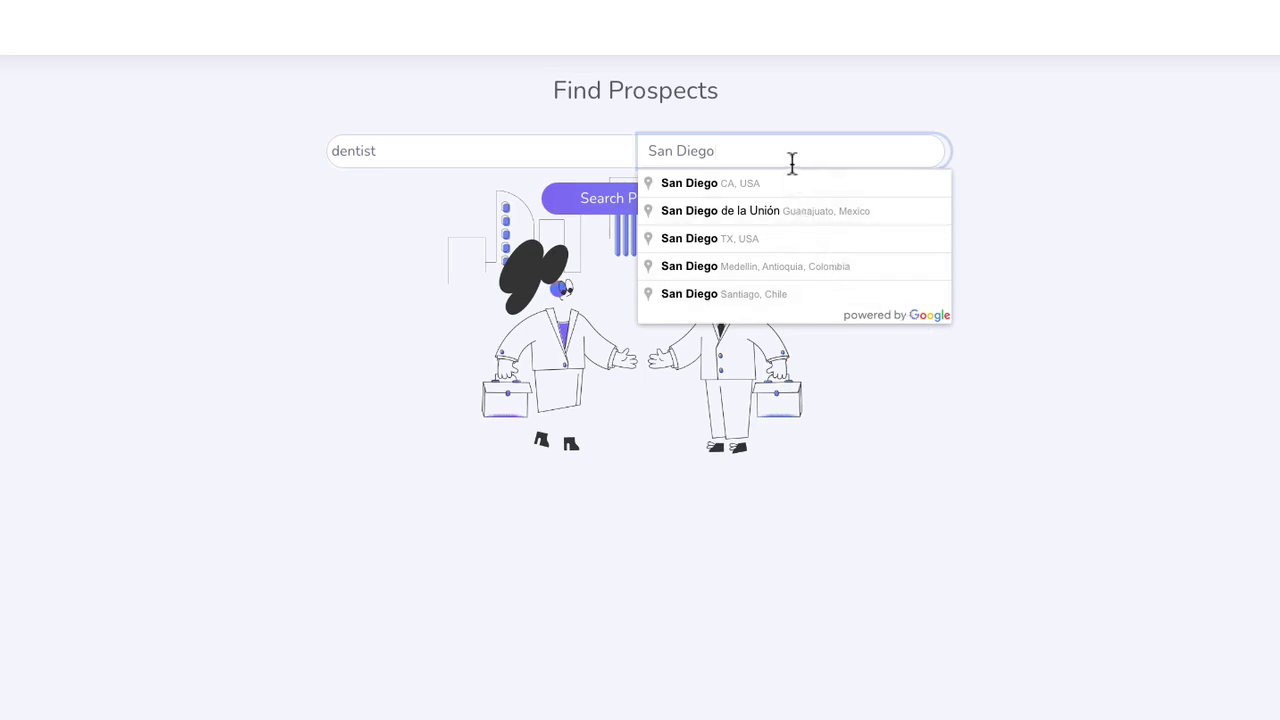
click(708, 183)
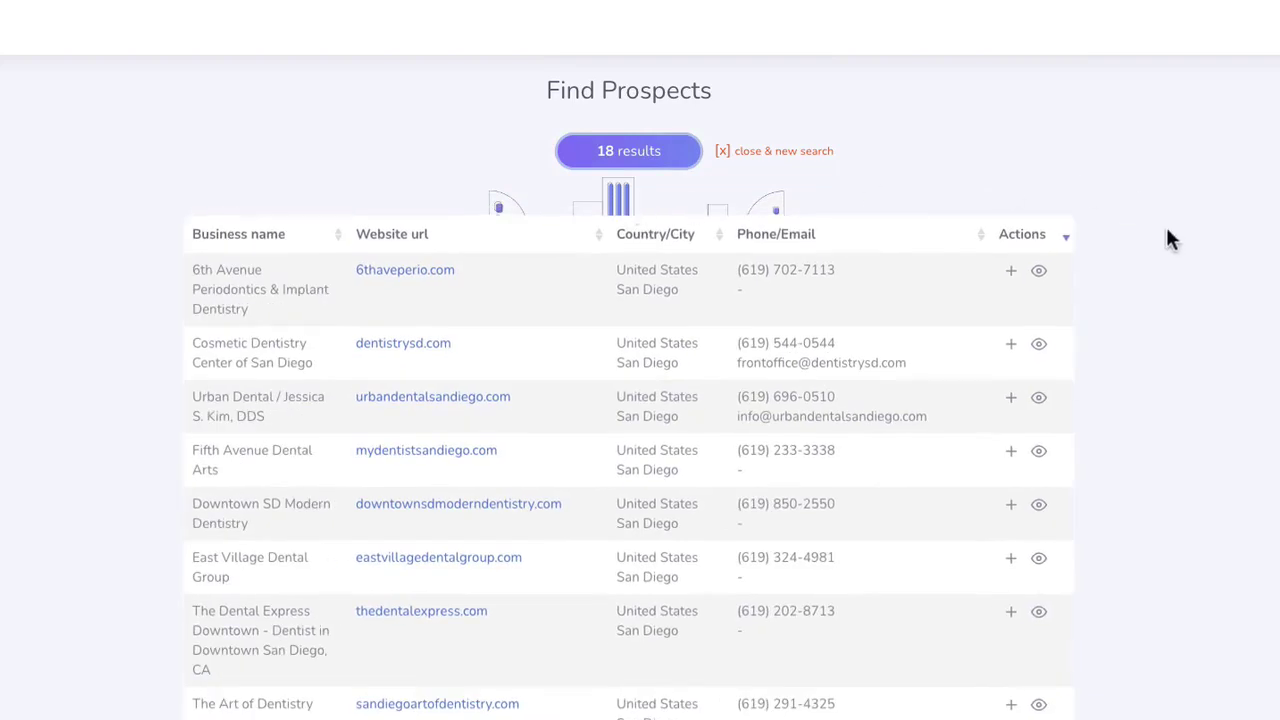
Step: Load more results and scroll through the 18 San Diego dentists' websites and contacts
scroll(1139, 244, down, 5)
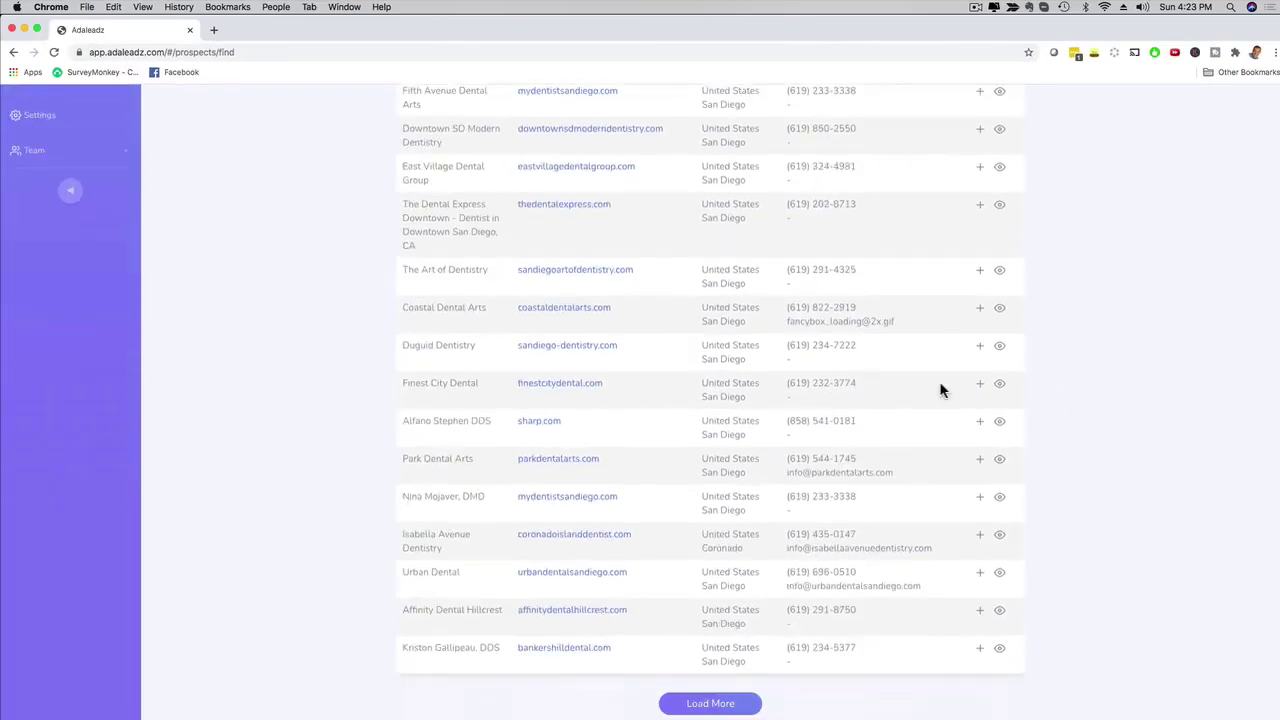
click(716, 704)
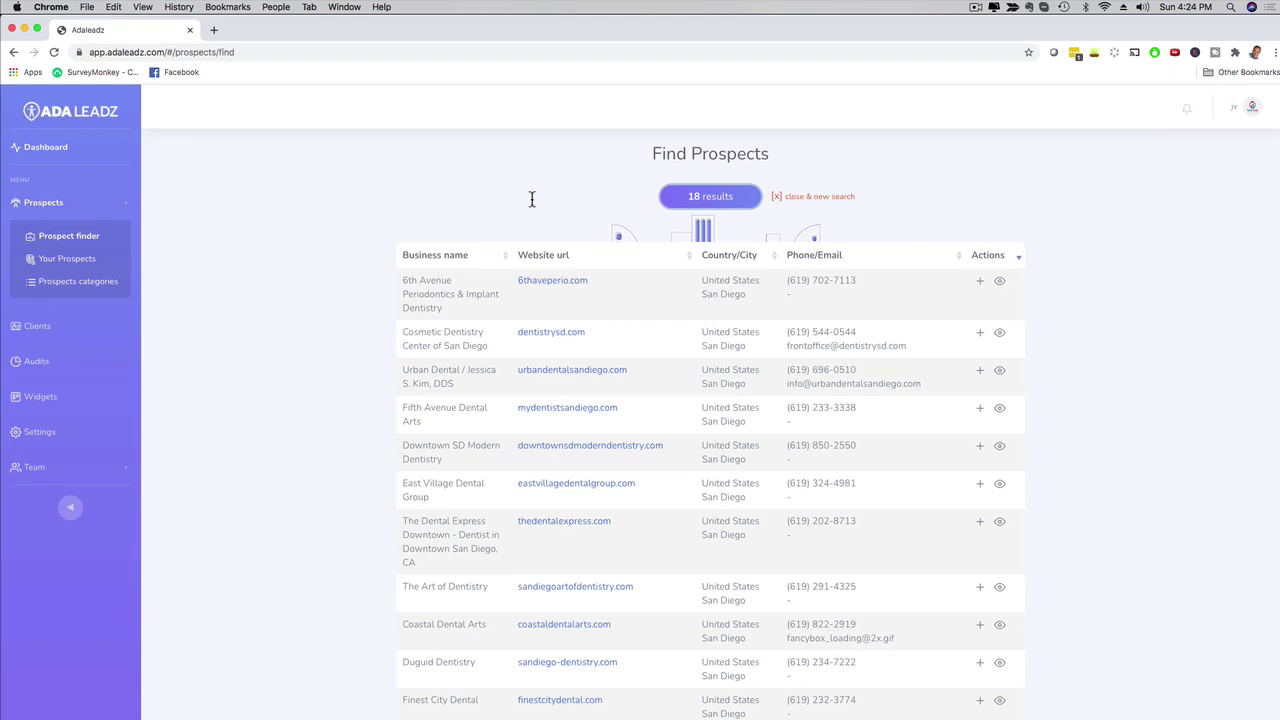
scroll(370, 298, down, 1)
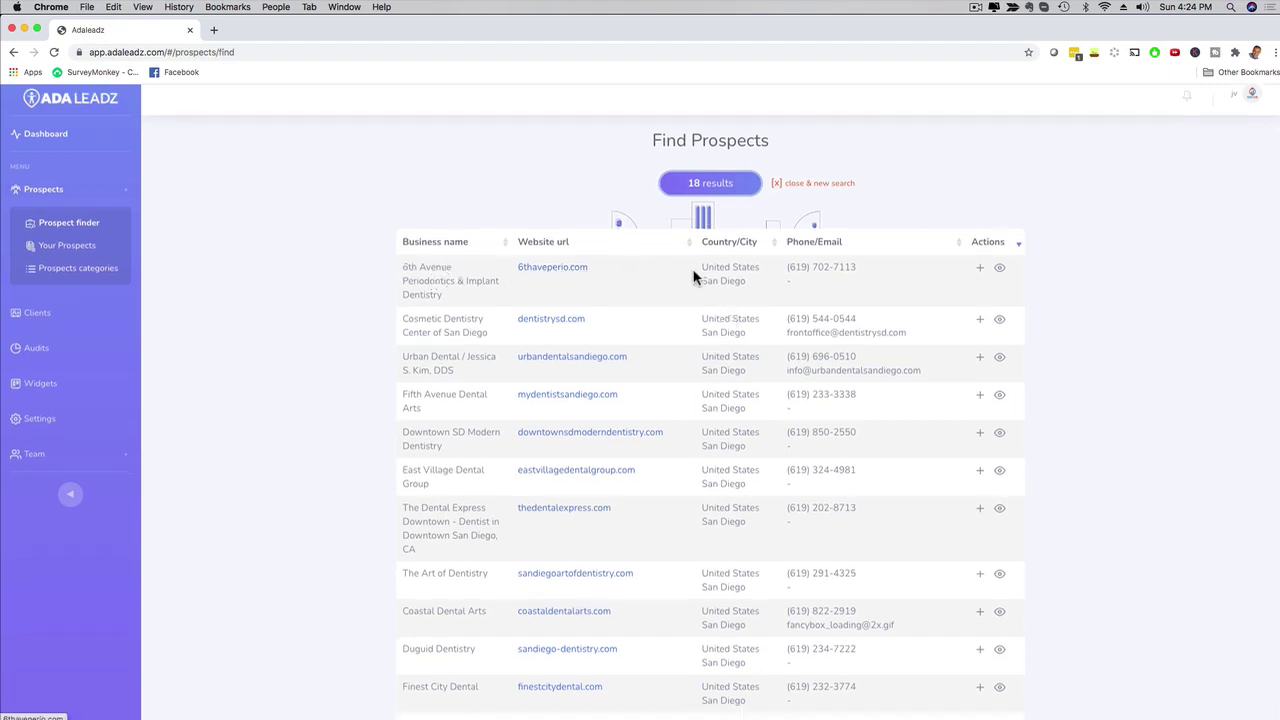
scroll(697, 277, down, 1)
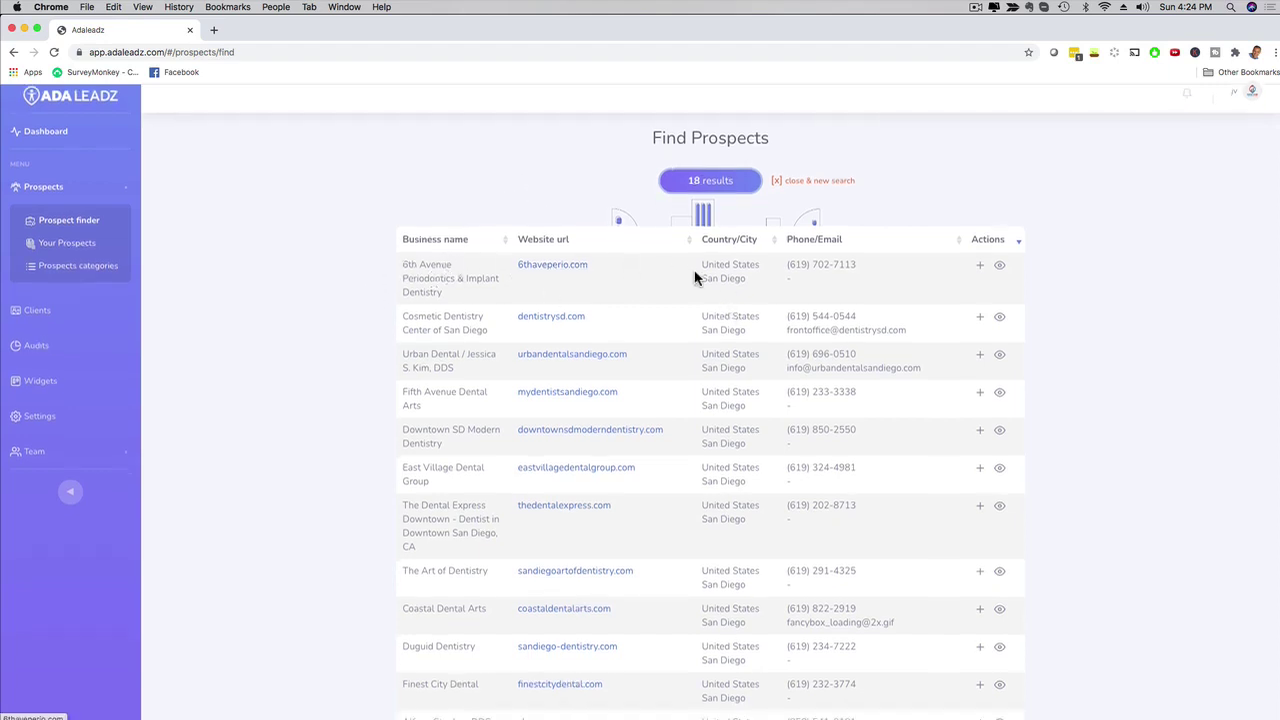
Step: Add 6th Avenue Periodontics & Implant Dentistry as a prospect in the Dentists category
click(999, 267)
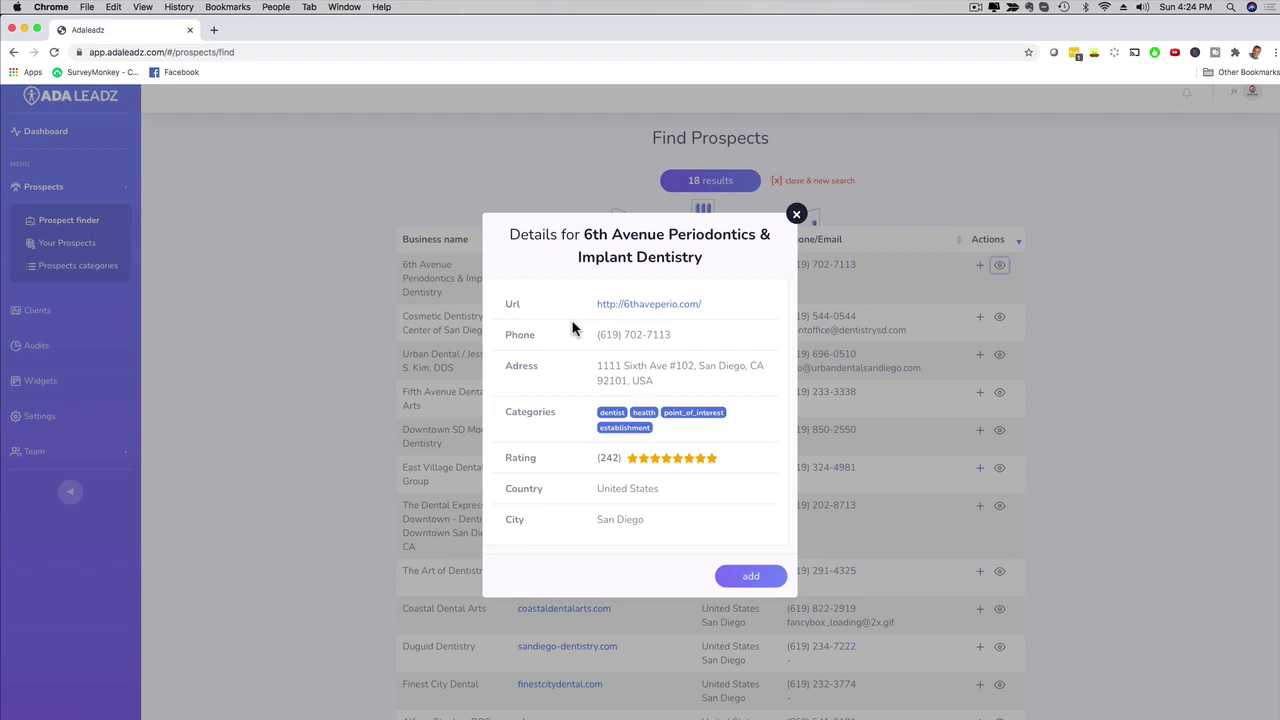
click(748, 578)
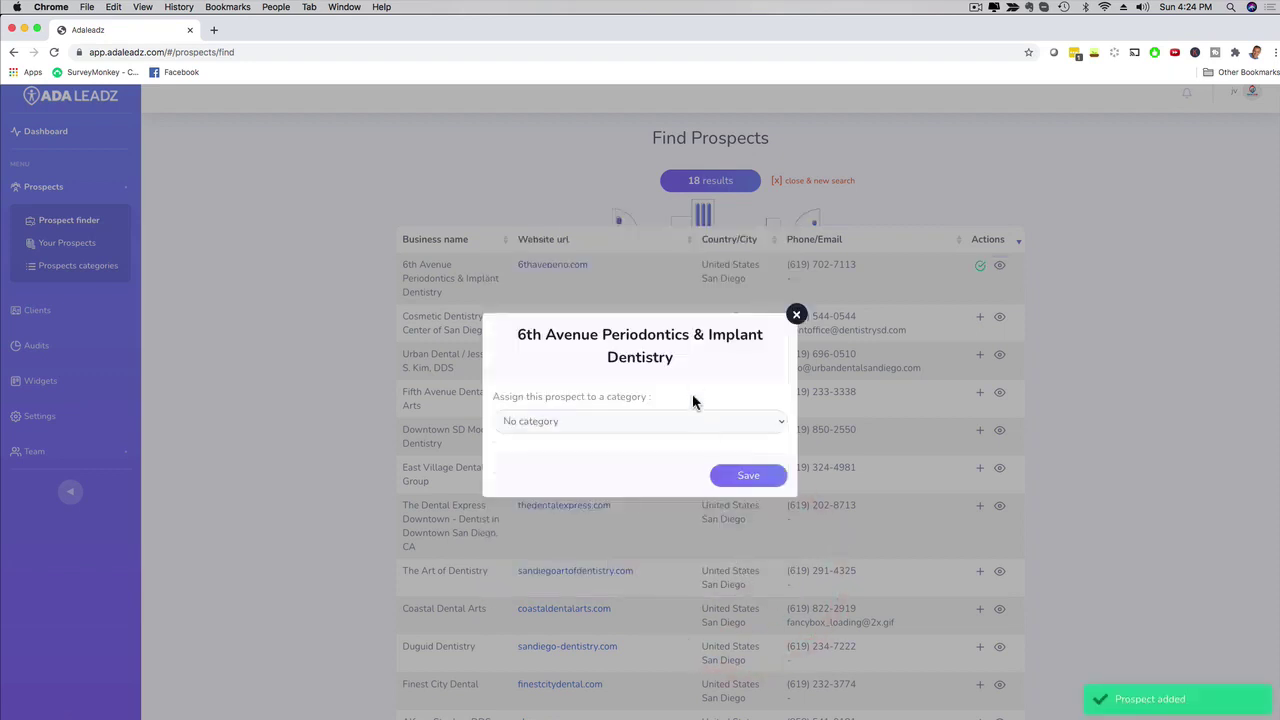
click(706, 421)
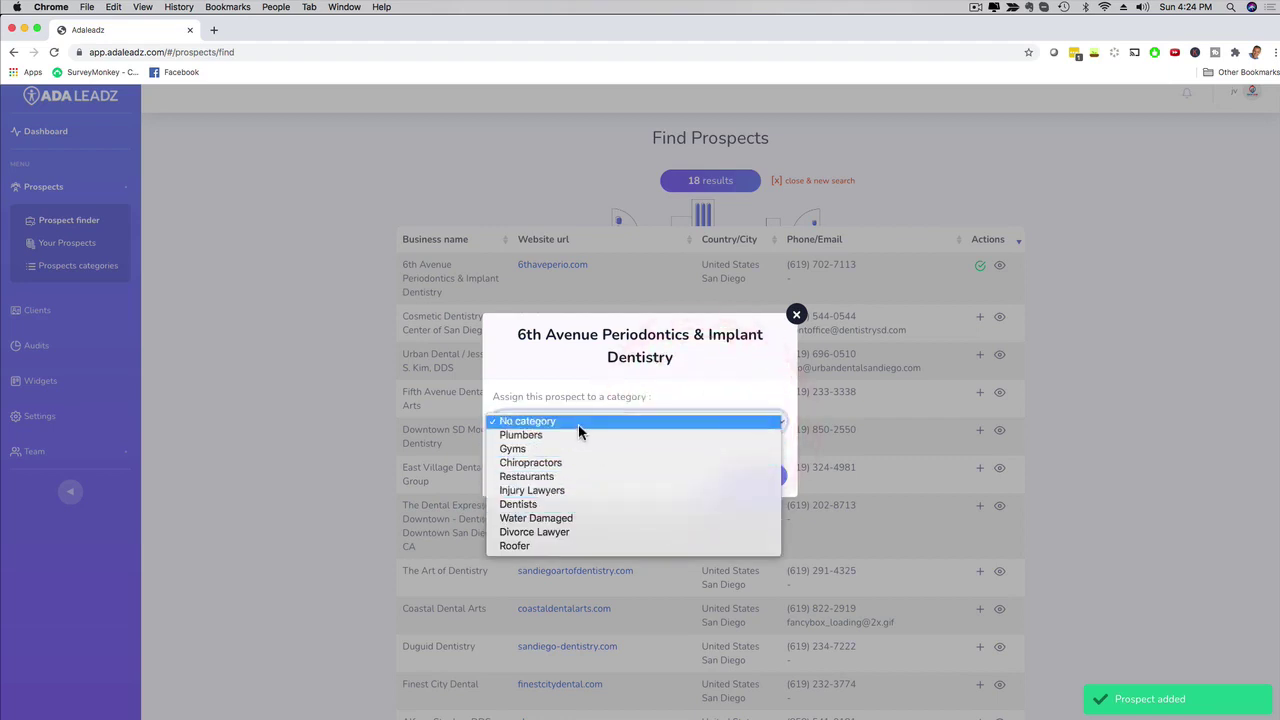
click(537, 505)
click(733, 480)
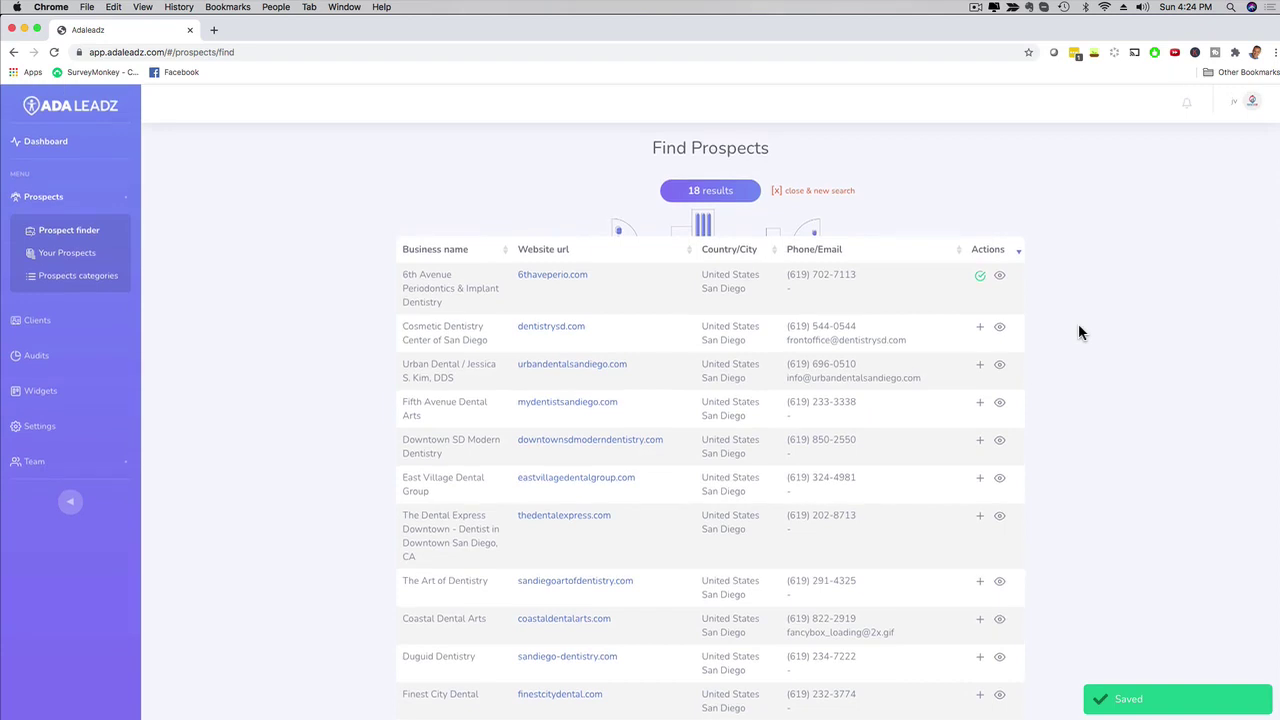
Step: Open Your Prospects to find the new practice, then preview and exit the New Prospect form
click(70, 262)
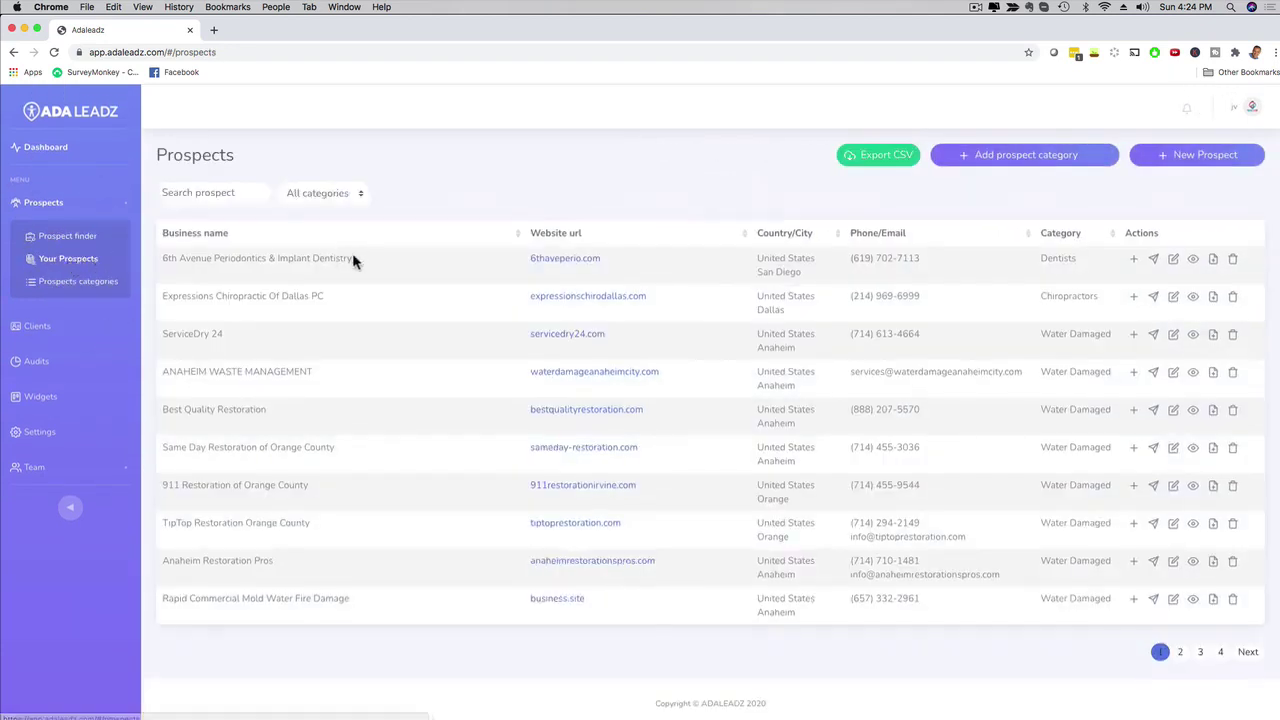
drag(168, 258, 360, 263)
click(360, 260)
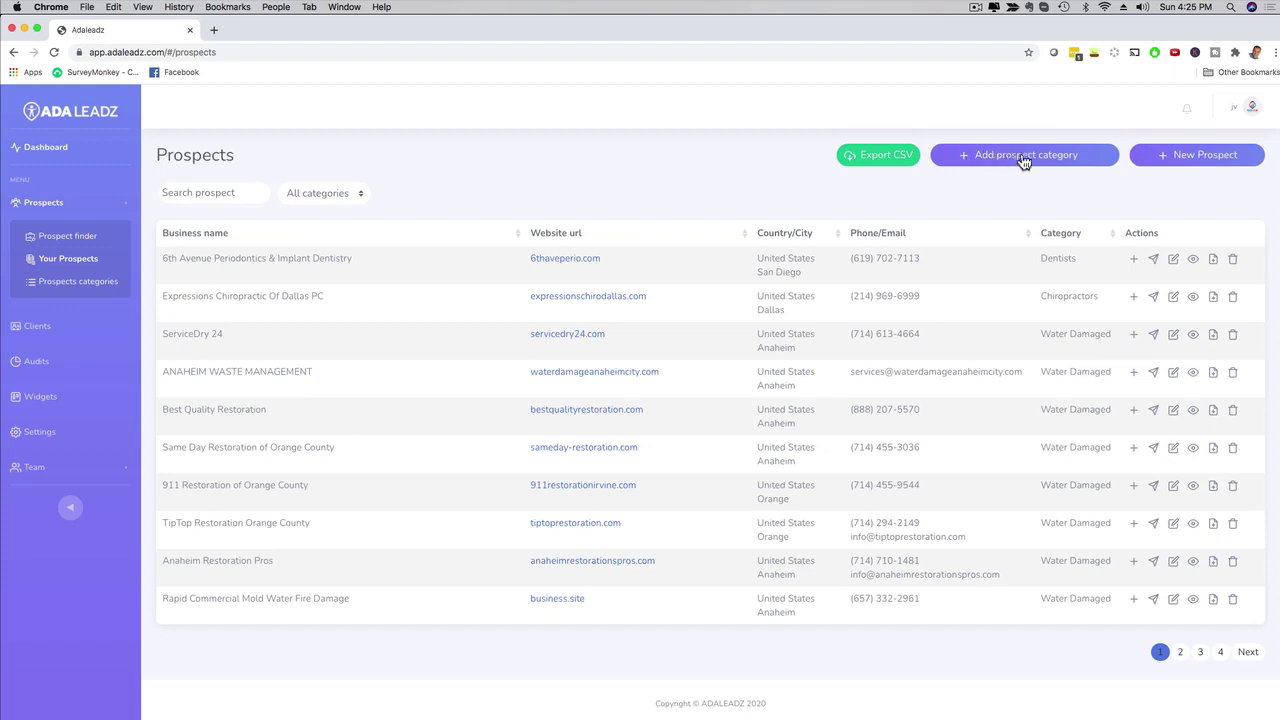
click(1188, 159)
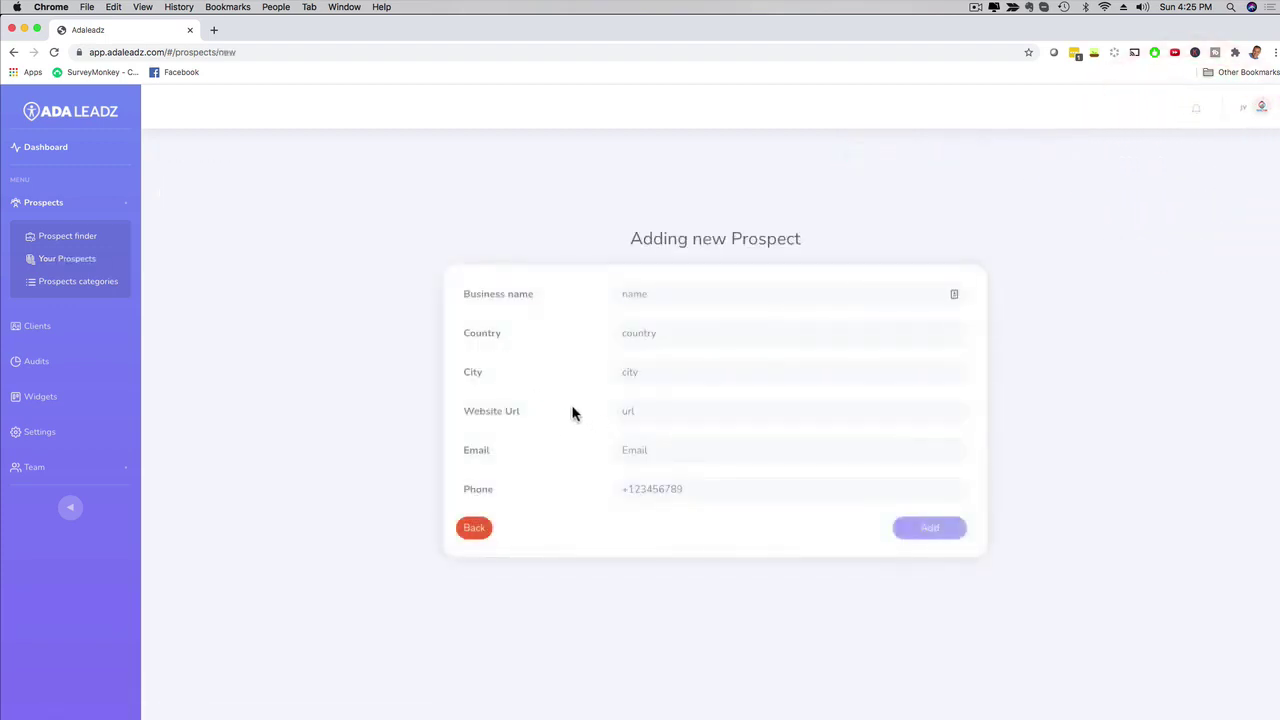
click(478, 527)
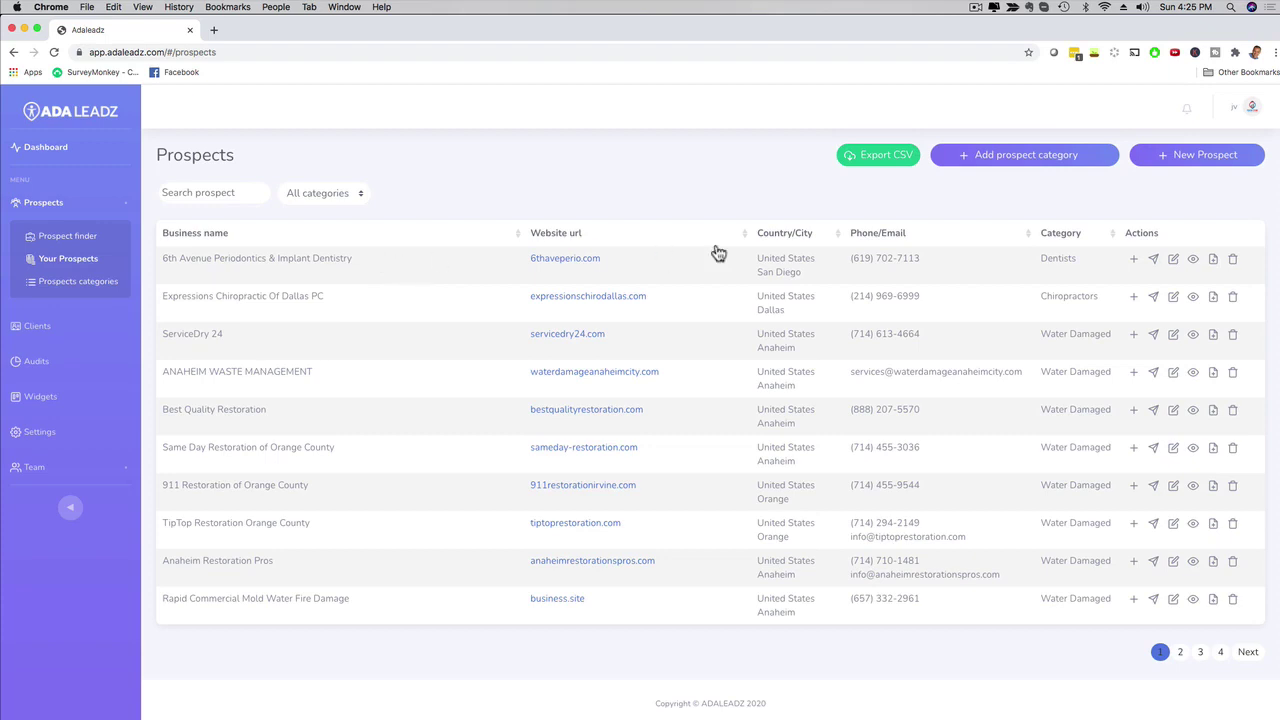
Step: Generate an audit with ADA Accessibility checked for the first prospect, 6th Avenue Periodontics
click(1153, 261)
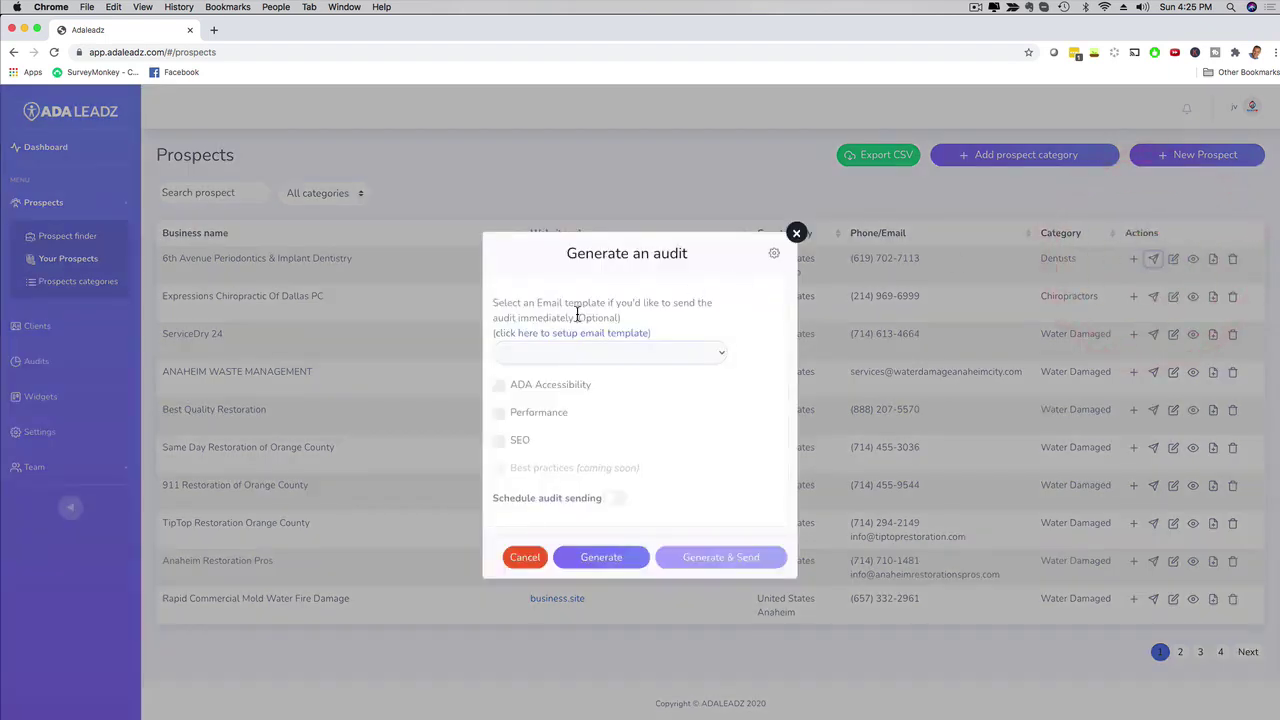
click(500, 387)
click(596, 561)
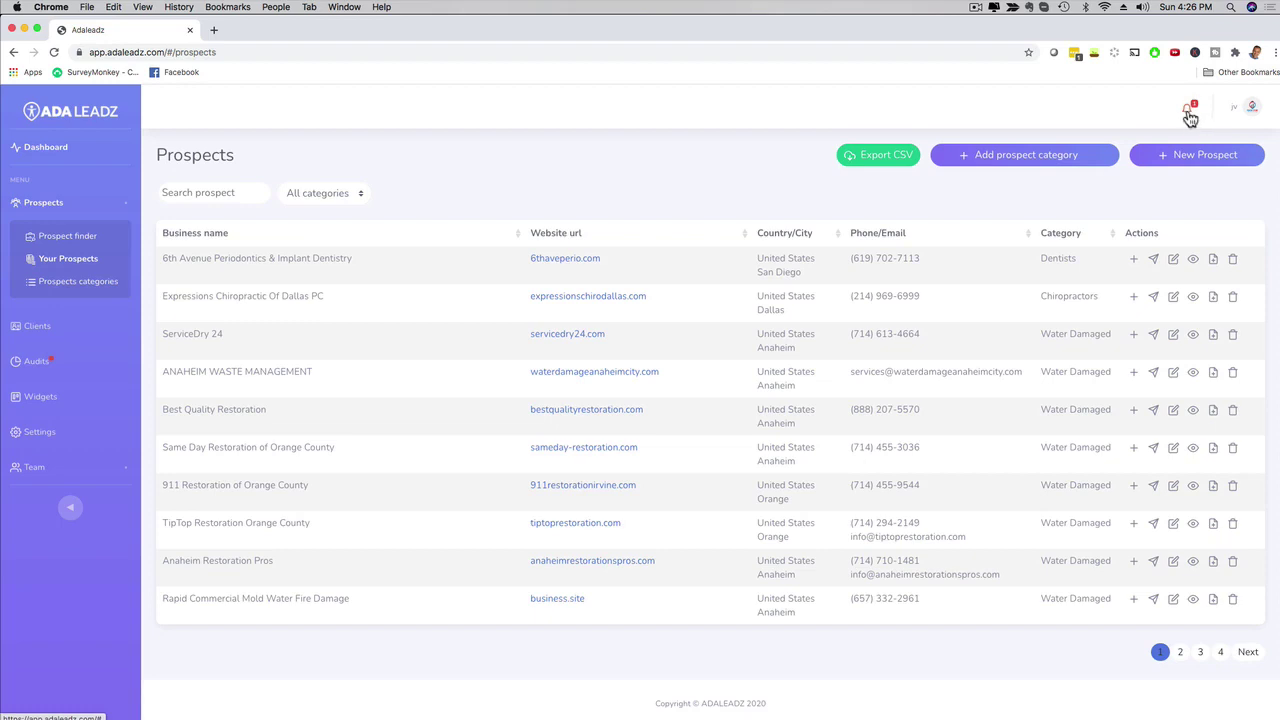
Step: Open the 6thaveperio.com audit PDF from the alerts and scroll to the Guideline 1 Perceivable page
click(1188, 112)
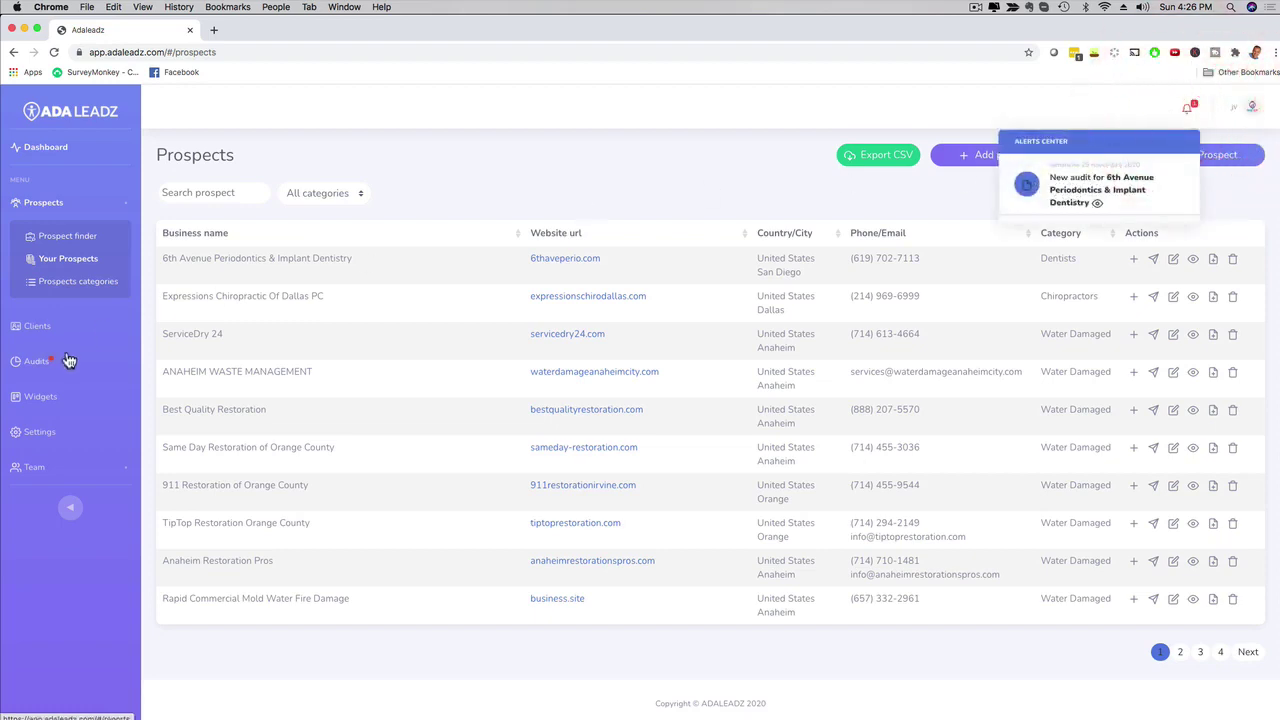
click(1066, 189)
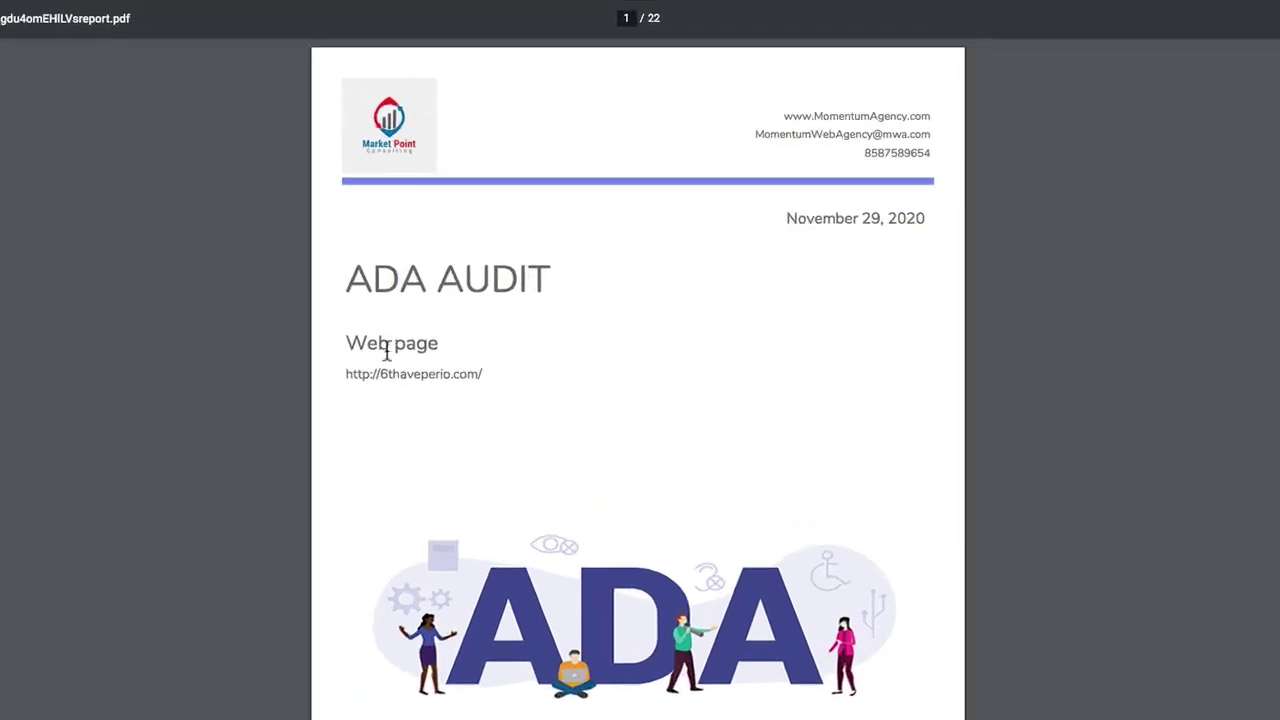
scroll(884, 370, down, 2)
scroll(884, 370, down, 6)
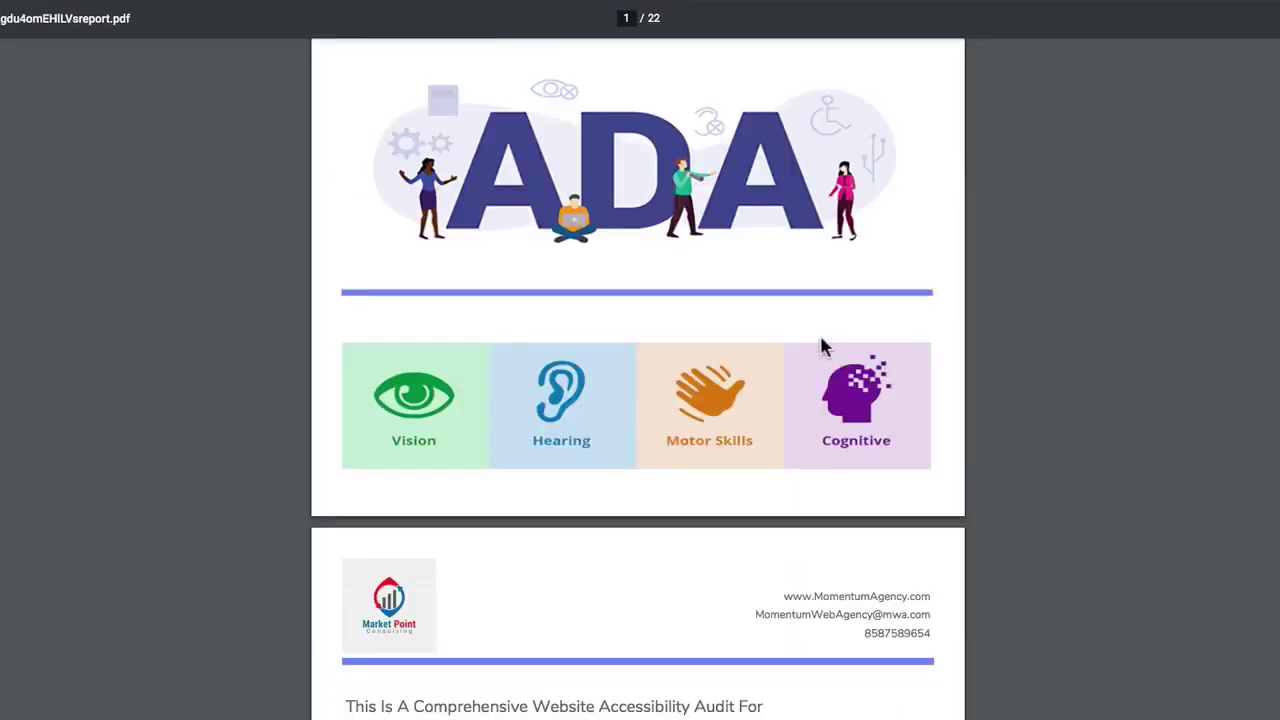
scroll(586, 320, down, 1)
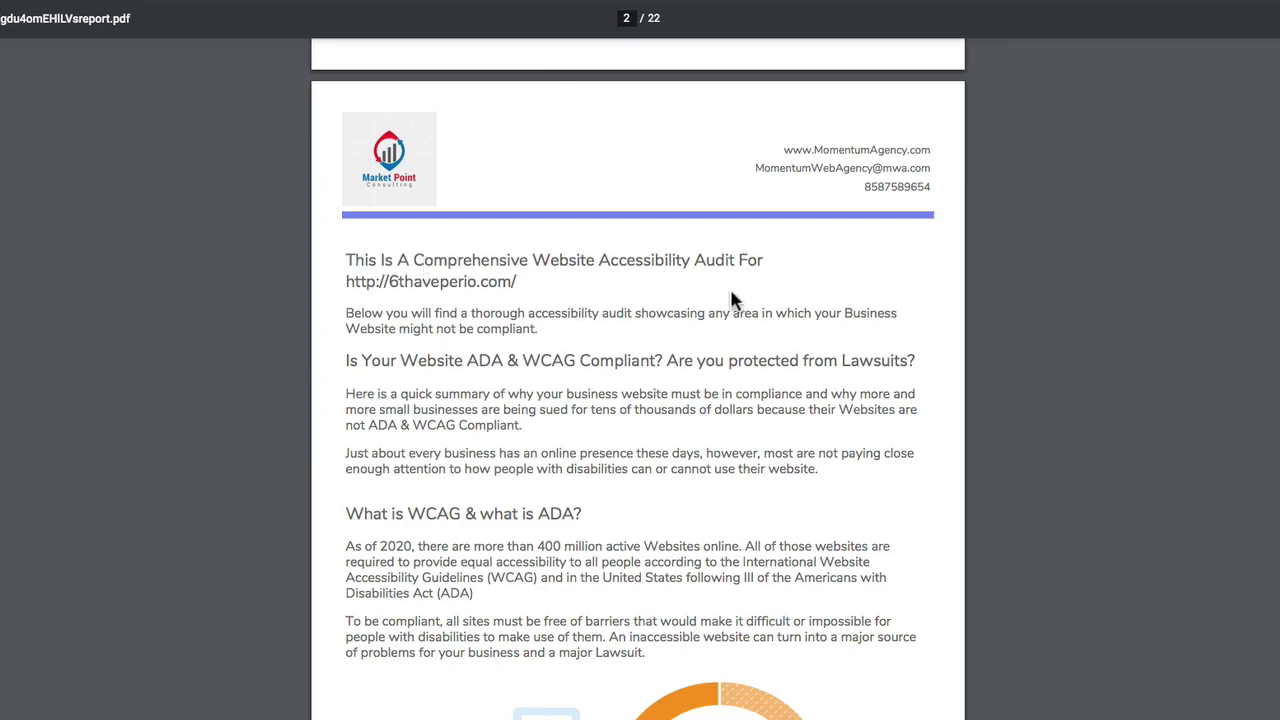
scroll(700, 298, down, 4)
scroll(690, 298, down, 2)
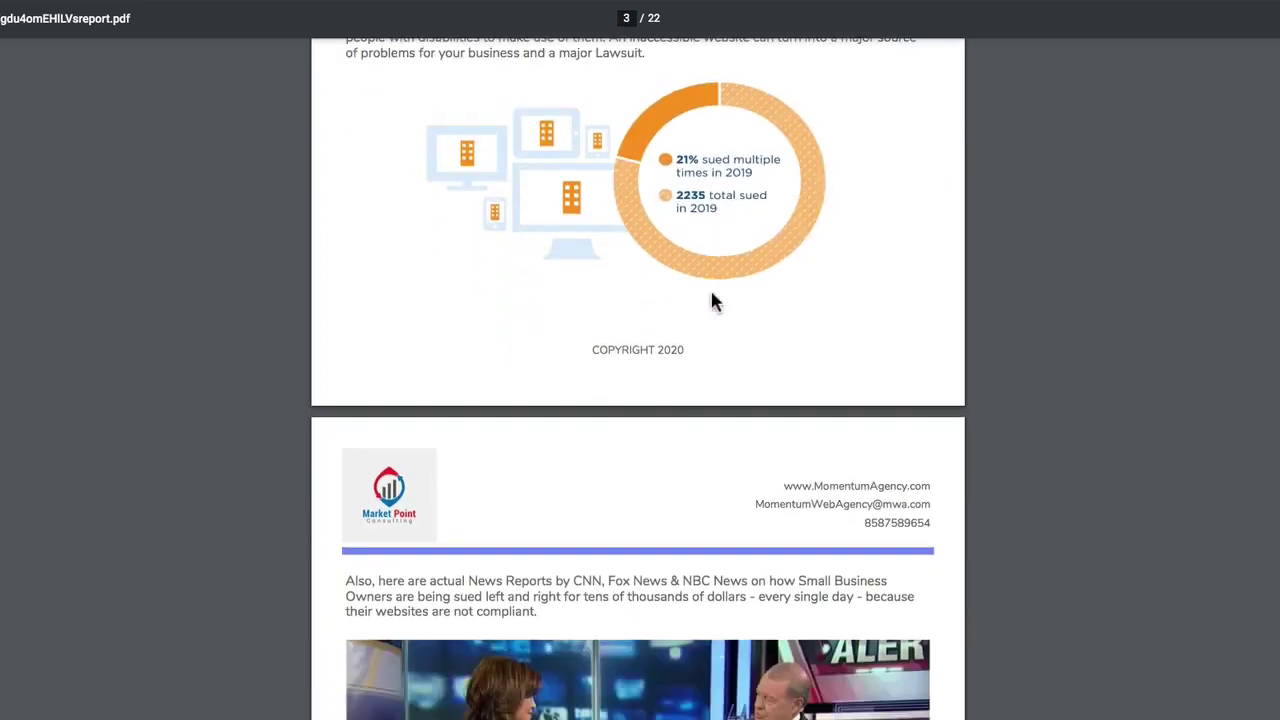
scroll(560, 126, down, 5)
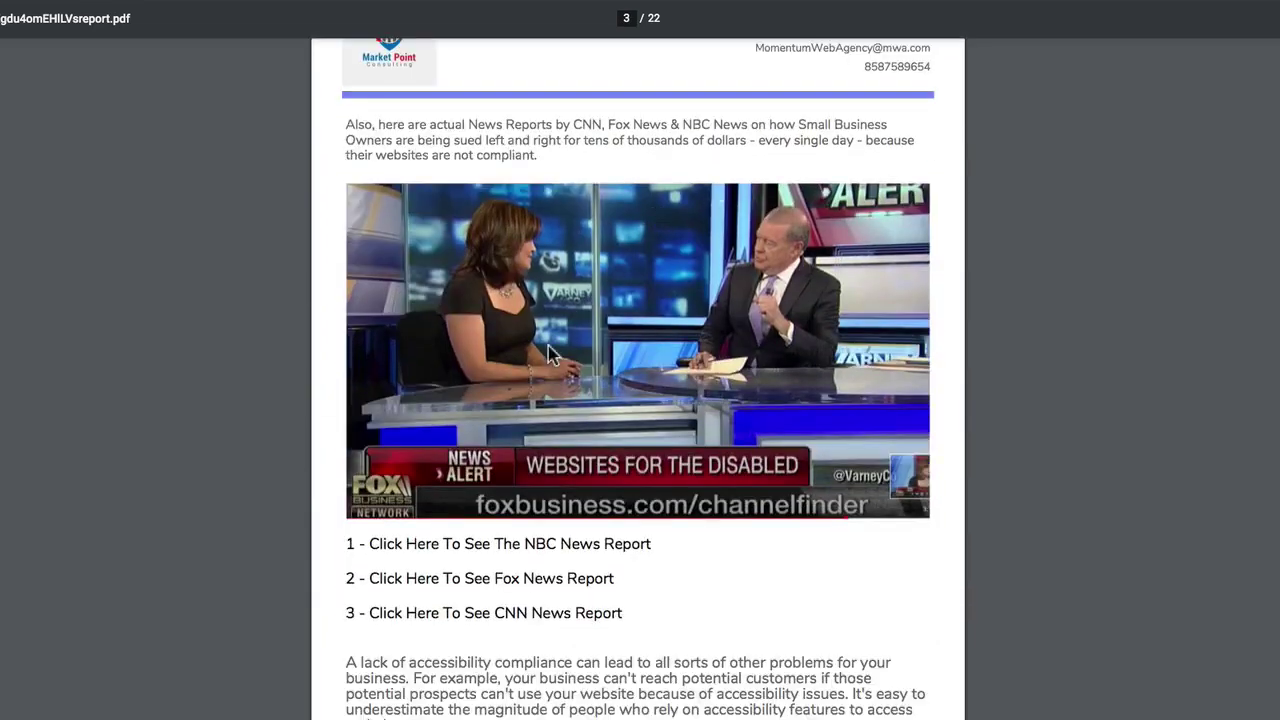
scroll(640, 300, down, 2)
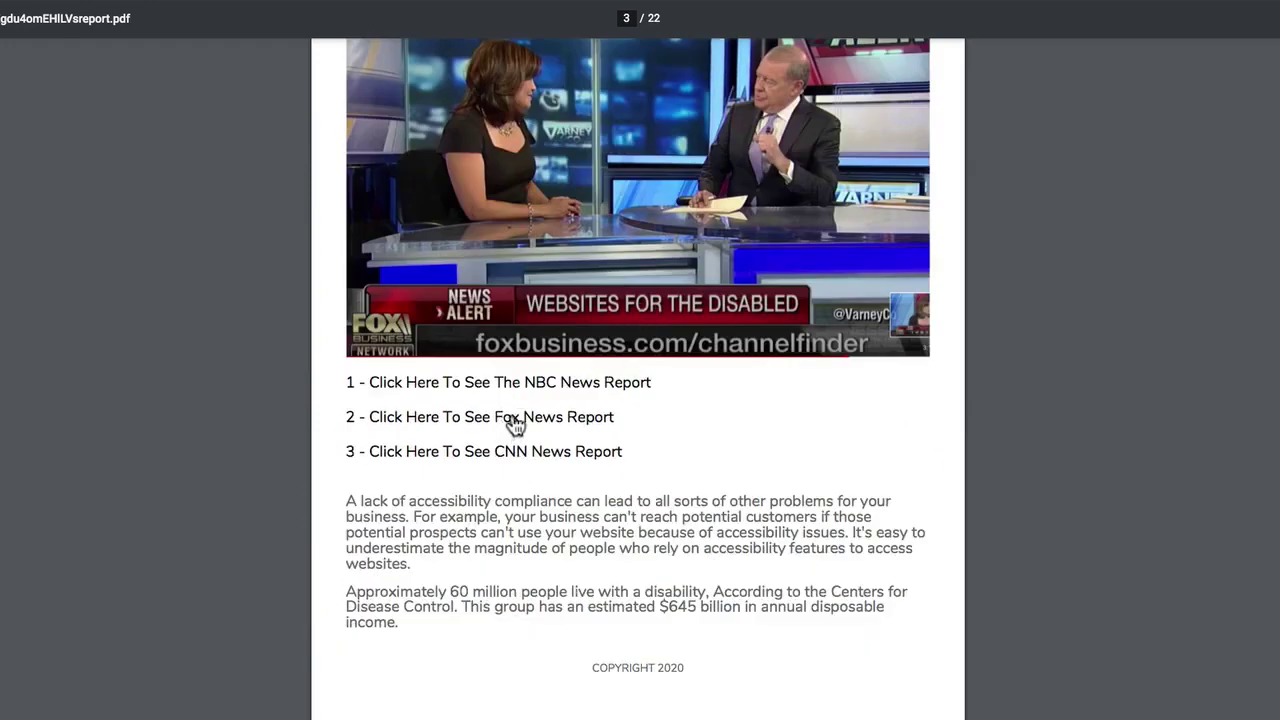
scroll(1017, 446, down, 8)
scroll(1056, 433, down, 6)
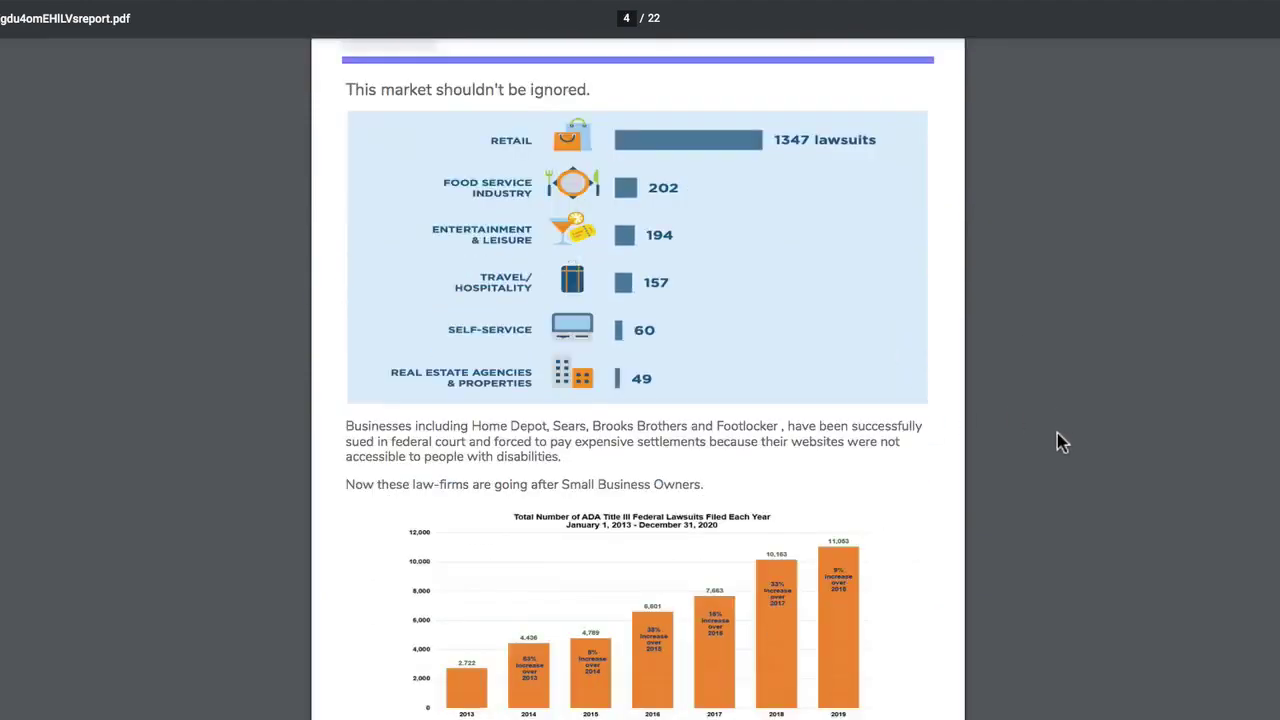
scroll(1070, 420, down, 4)
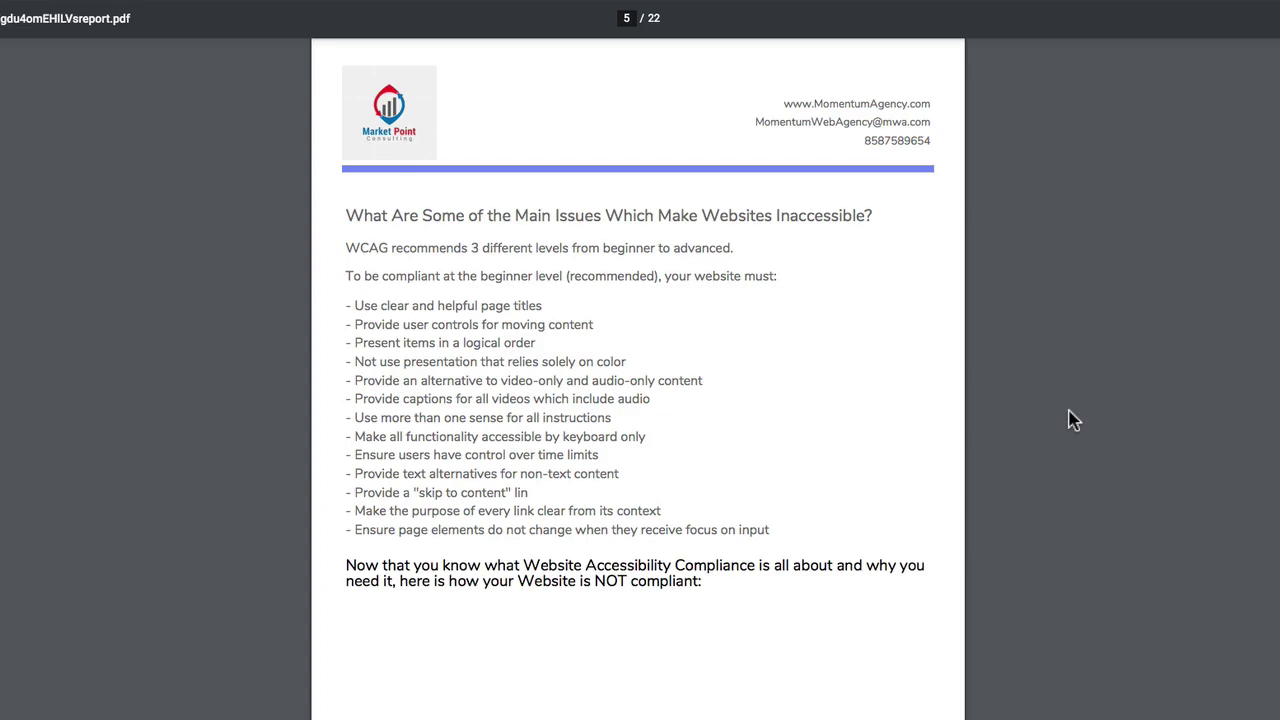
scroll(1070, 420, down, 4)
Step: Highlight the text-alternatives requirement and the SC 1.1.1 Non-text Content explanation
scroll(1070, 420, down, 5)
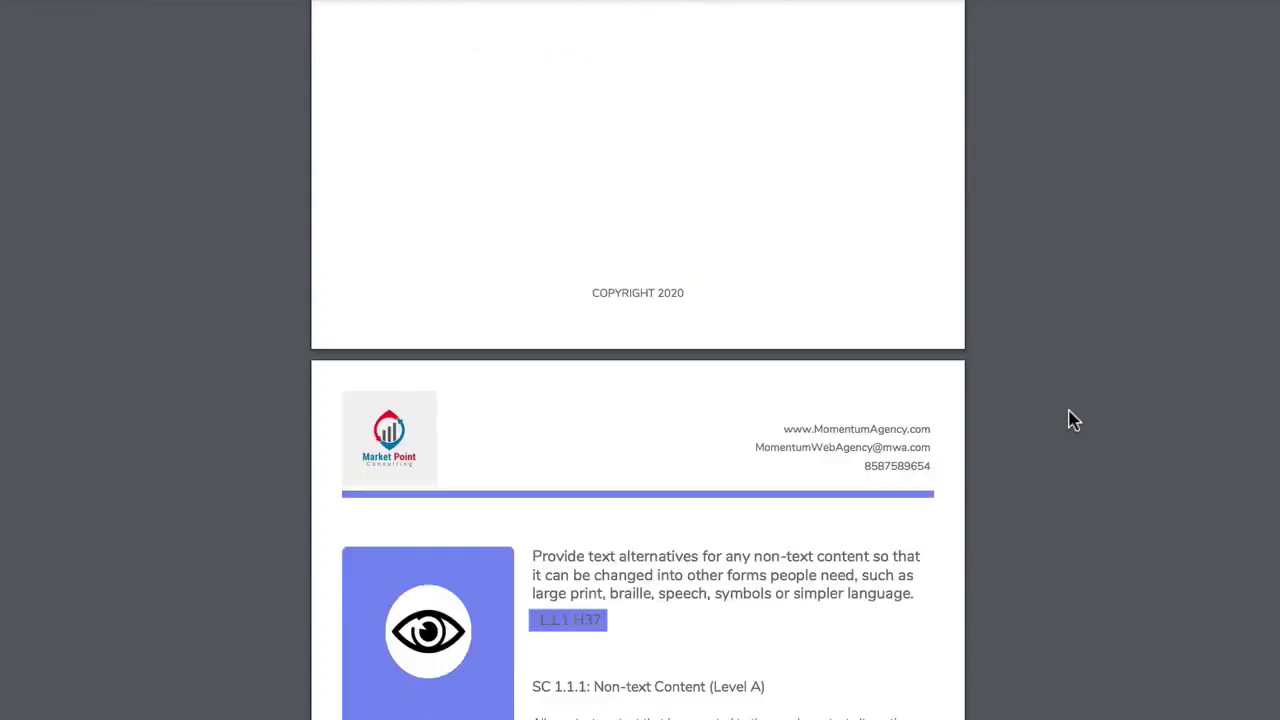
scroll(911, 380, down, 1)
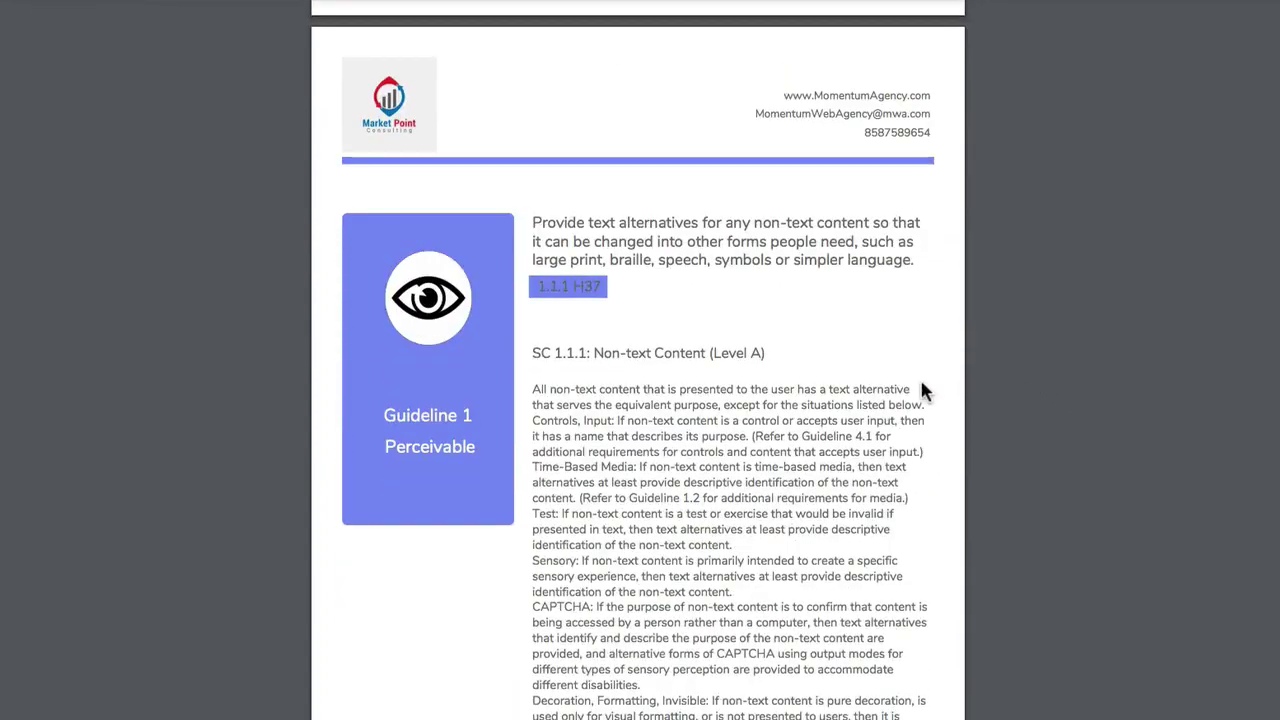
scroll(614, 471, down, 1)
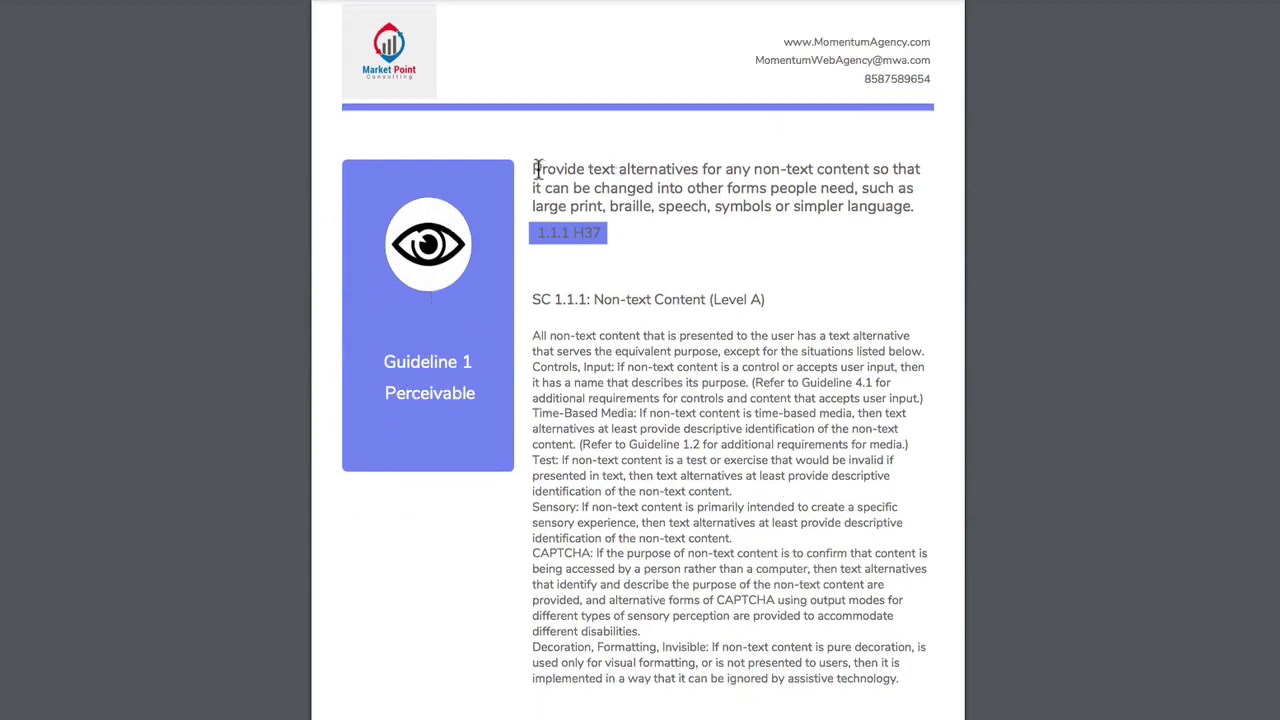
drag(534, 169, 903, 208)
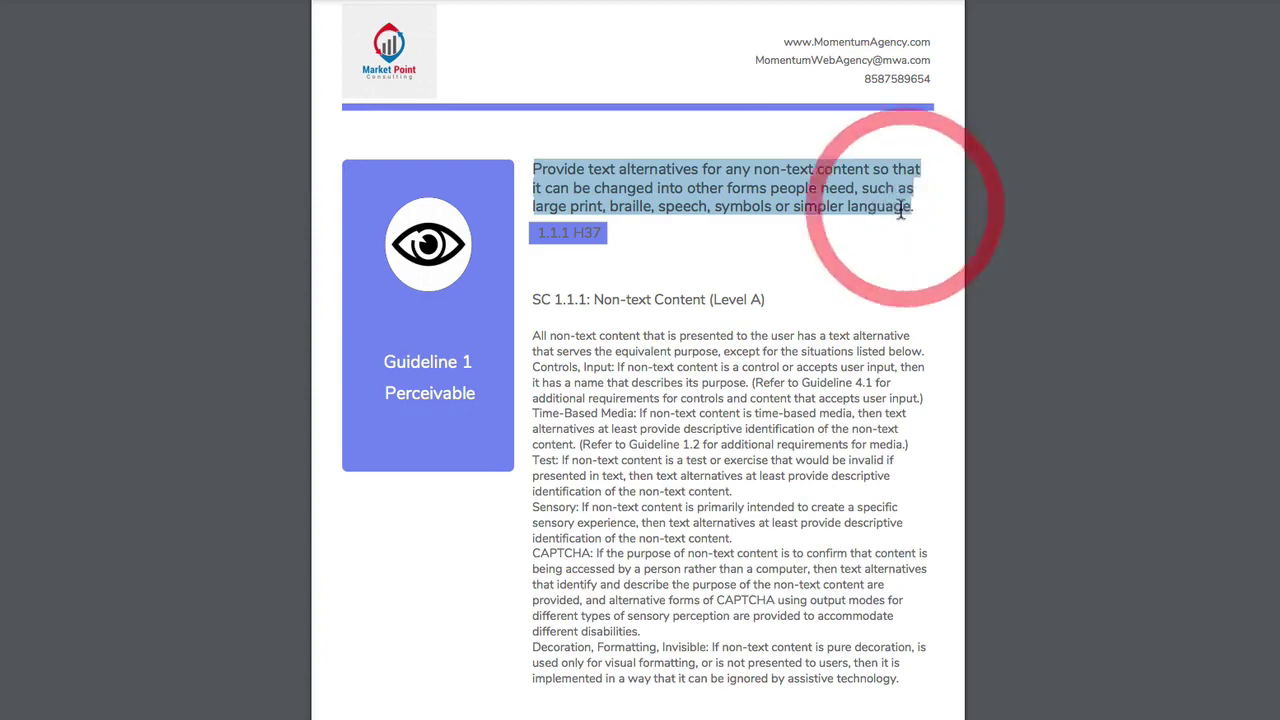
drag(533, 299, 843, 668)
click(1128, 409)
Step: Scroll to the closing 'Accessibility can be very complex' page and highlight its call-to-action
scroll(1040, 330, down, 15)
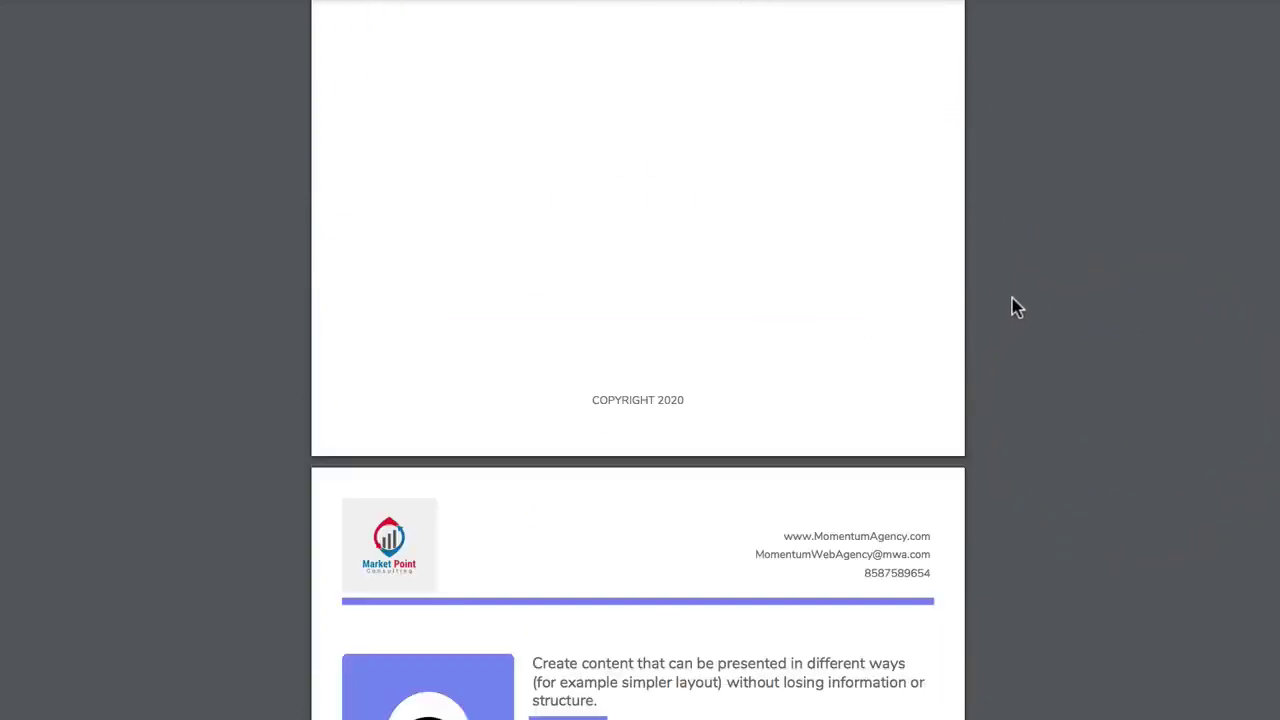
scroll(1010, 302, down, 20)
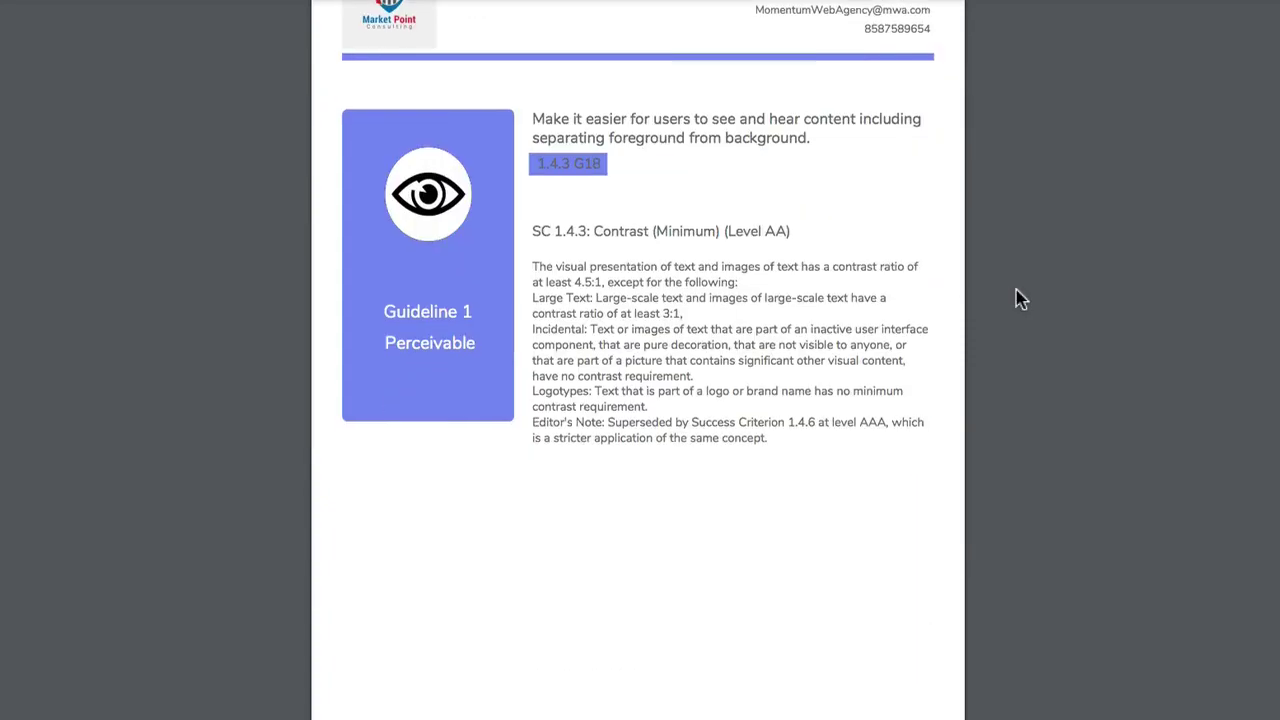
scroll(638, 360, down, 15)
scroll(638, 360, down, 20)
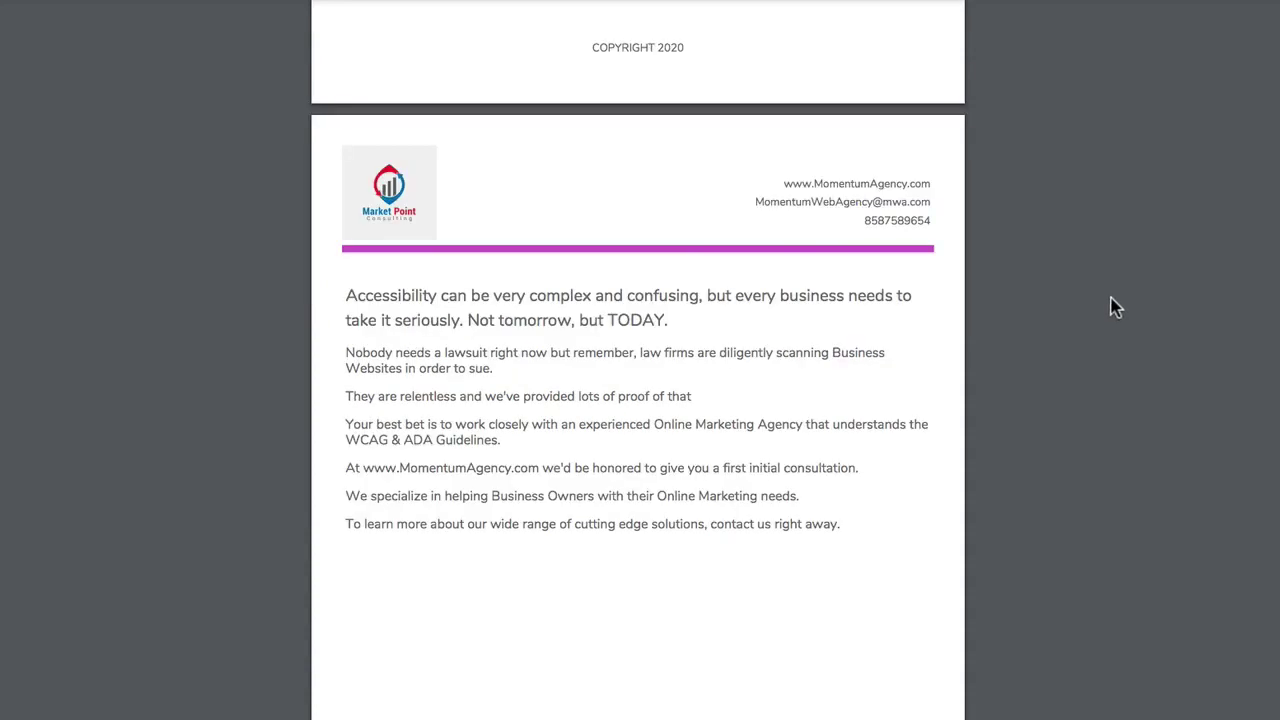
drag(349, 297, 843, 530)
click(650, 333)
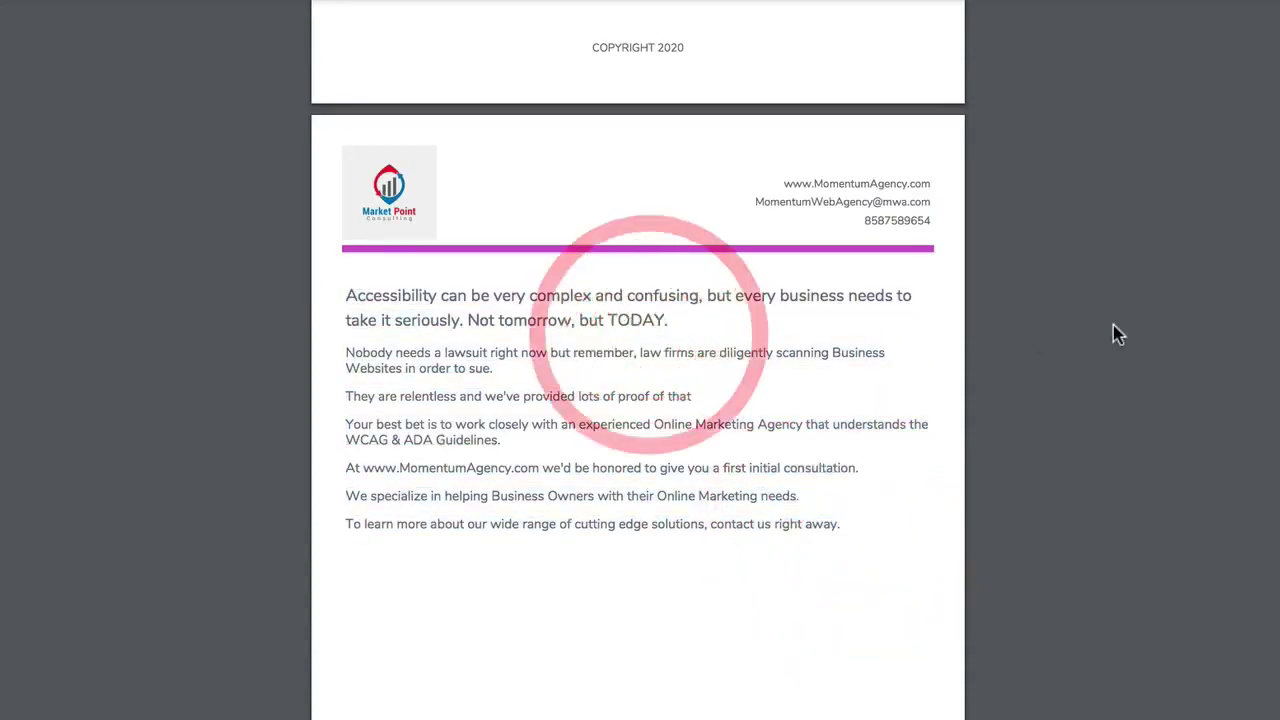
Step: Highlight the agency's contact lines, jump back to page 1, and return to the Adaleadz tab
scroll(1113, 325, down, 12)
scroll(1105, 328, down, 2)
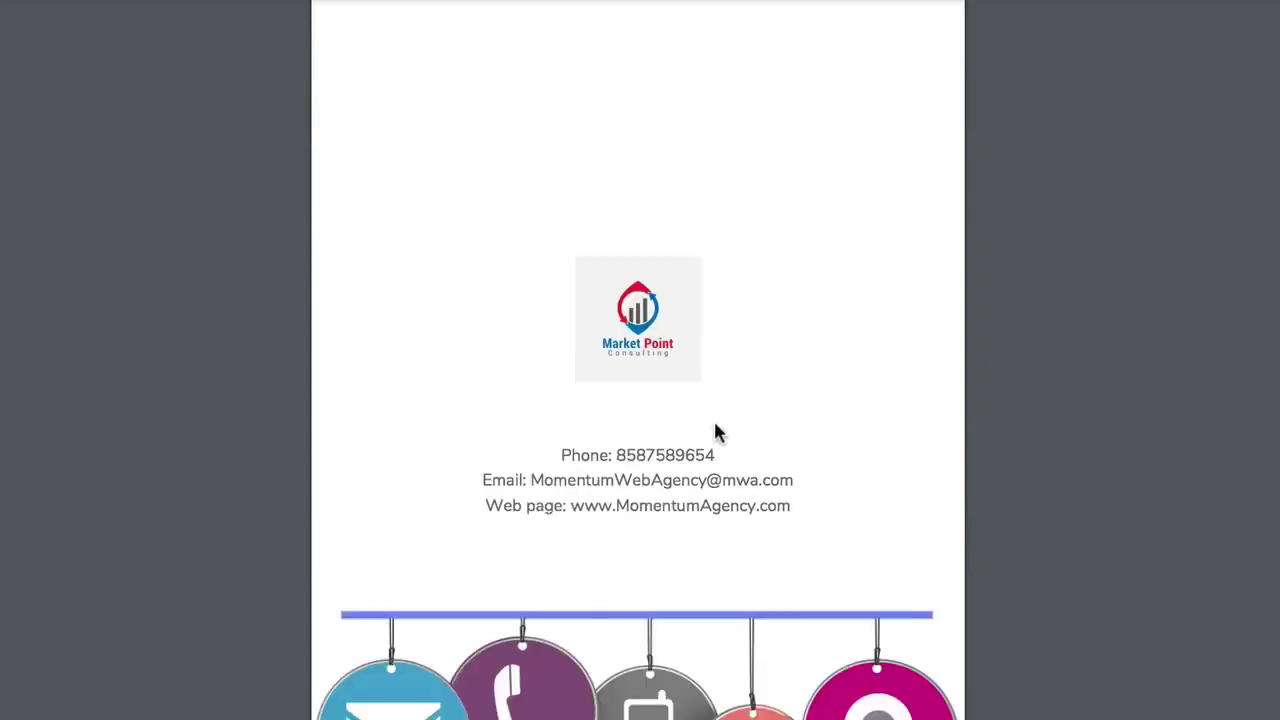
drag(560, 452, 771, 509)
click(903, 449)
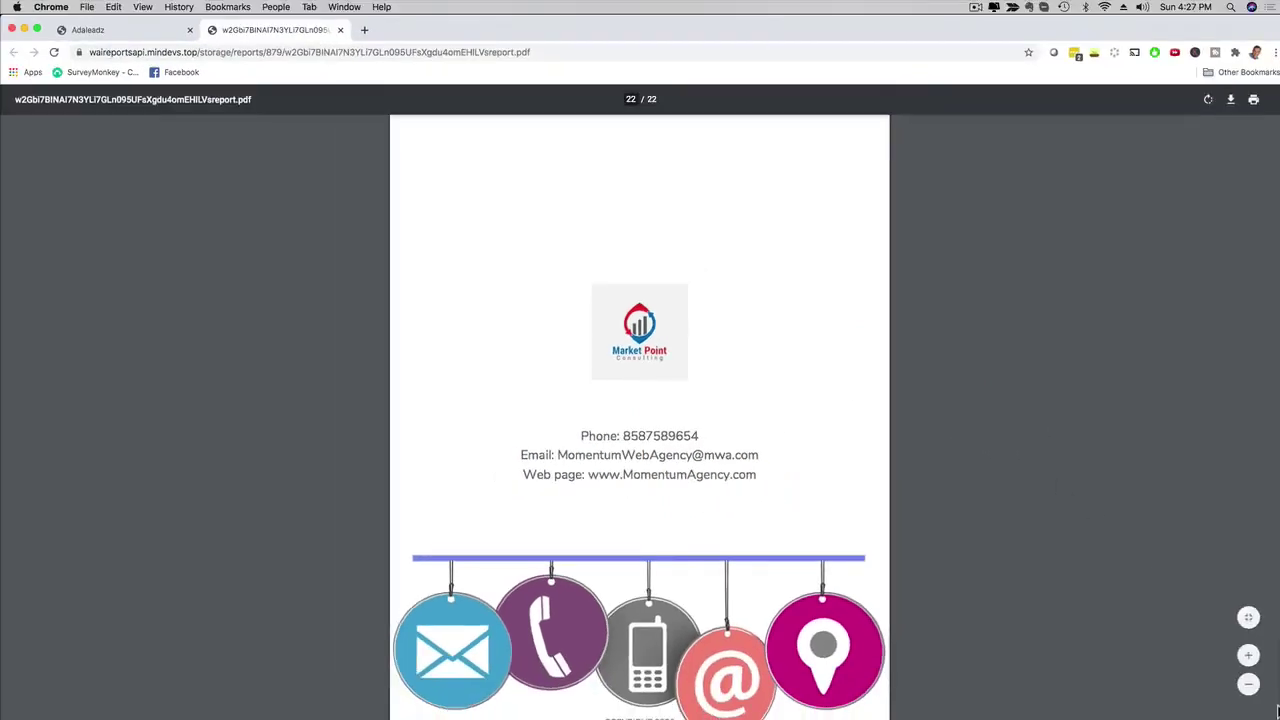
drag(1276, 710, 1266, 95)
click(123, 35)
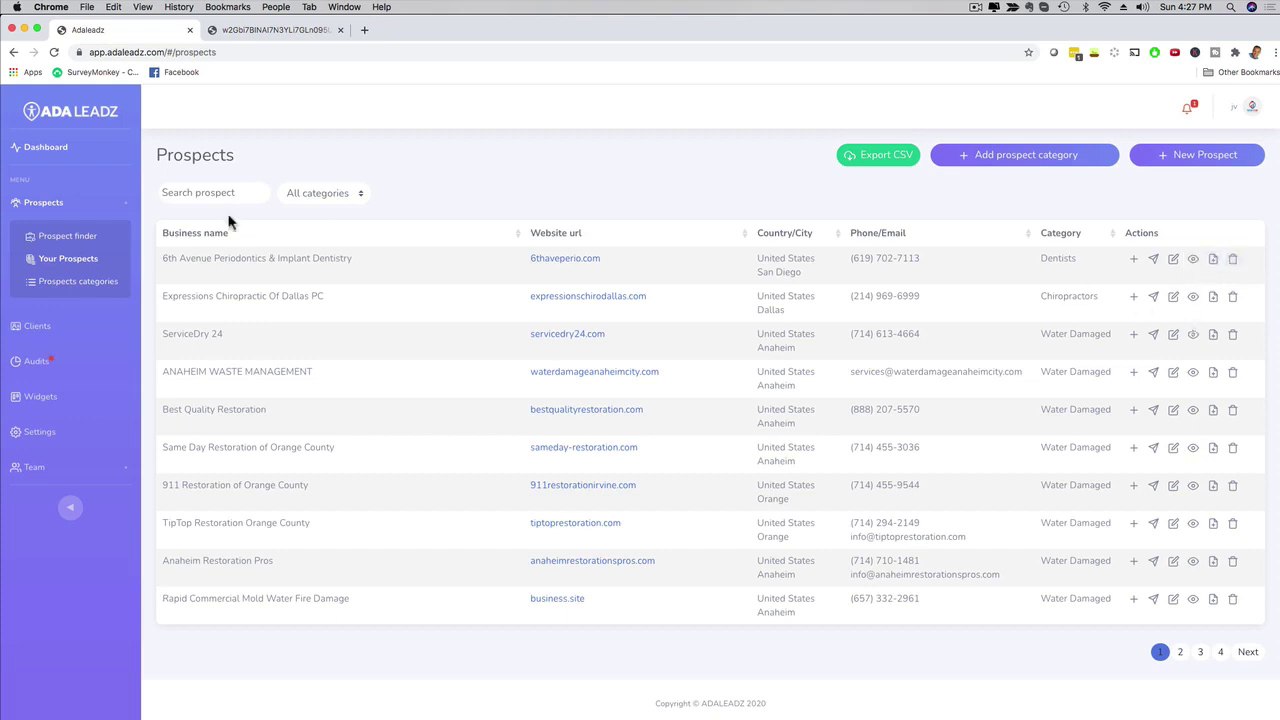
Step: View the Clients list of five businesses, then reopen Prospects > Prospect finder
click(37, 334)
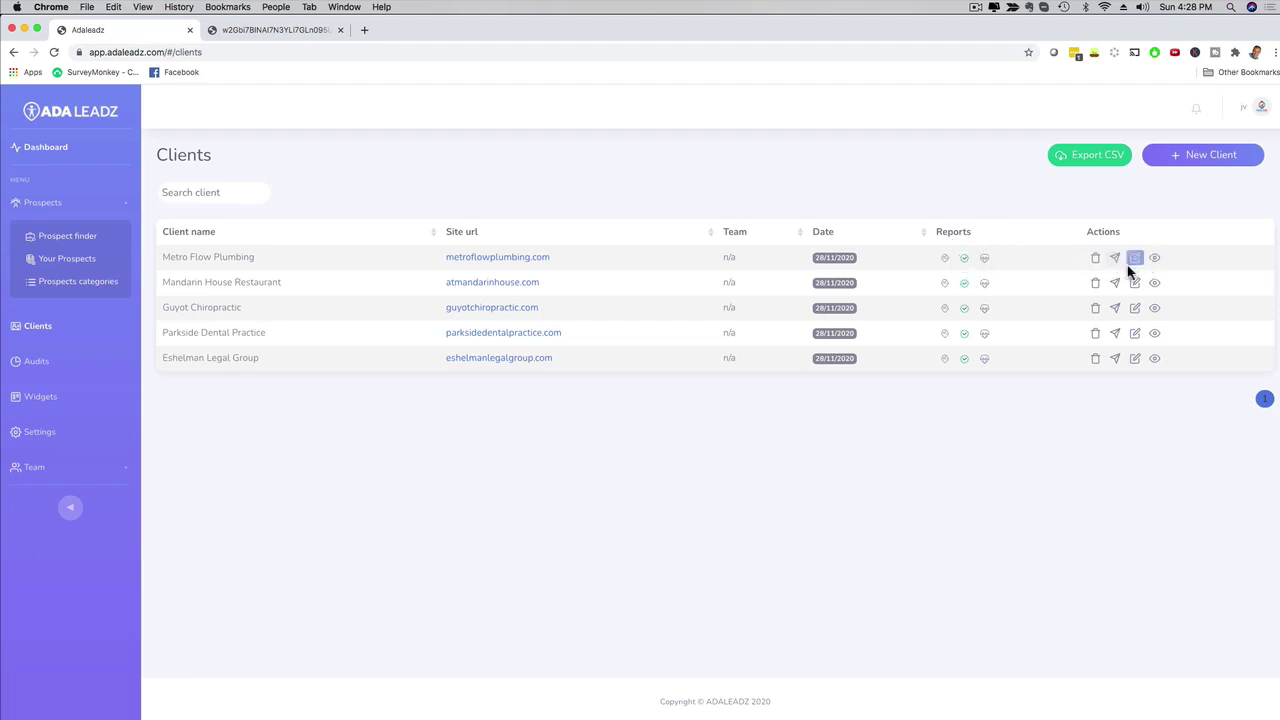
click(42, 202)
click(45, 240)
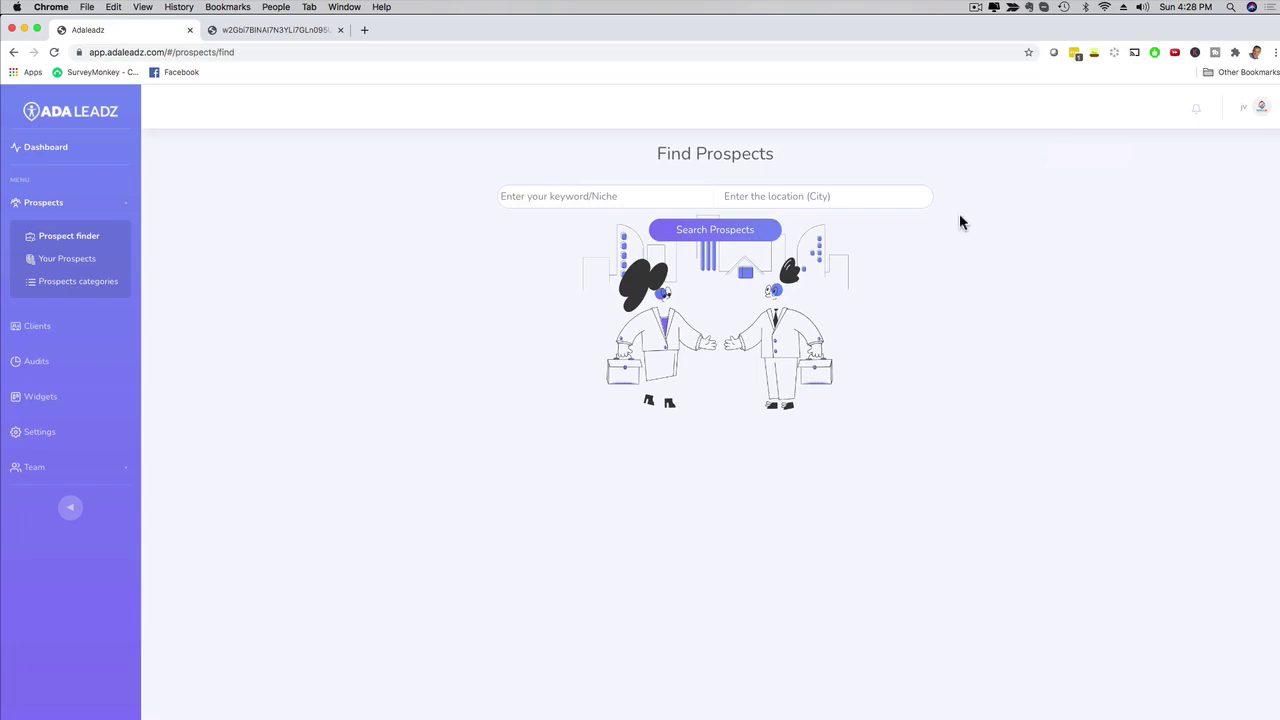
Step: View the Audits list, then open Settings showing the audit logo and agency contact details
click(36, 366)
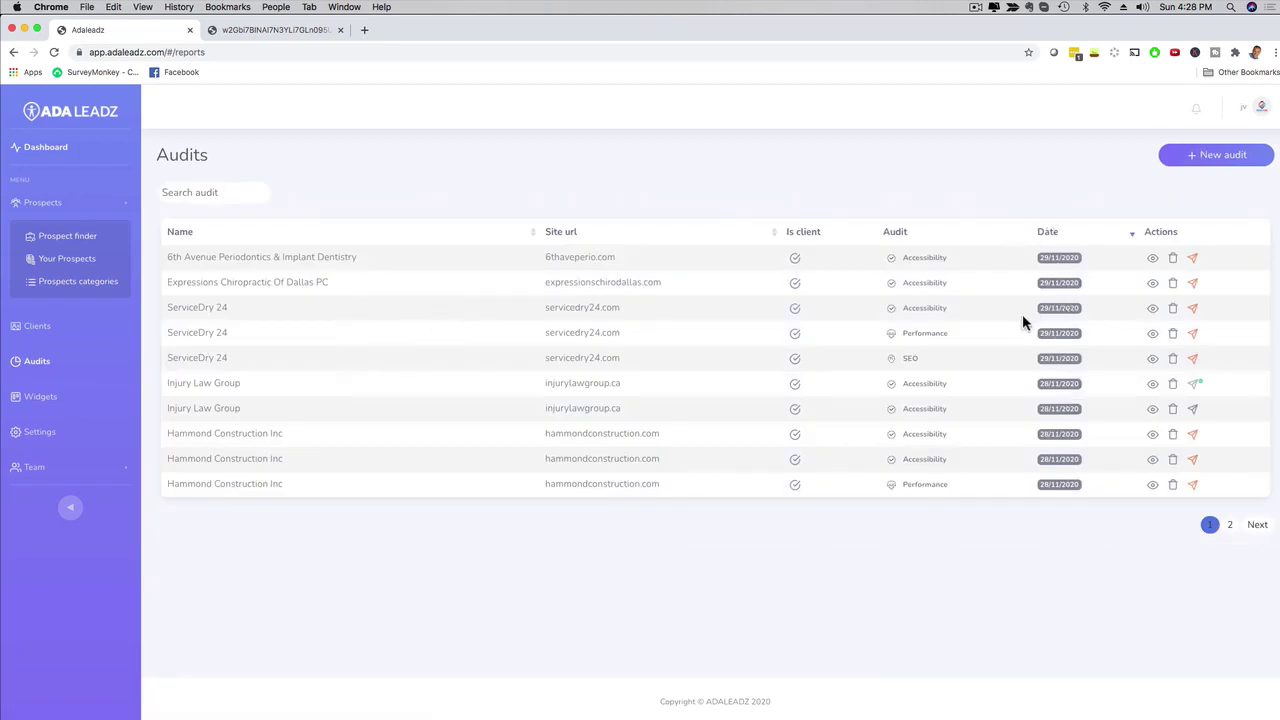
click(1245, 210)
Step: Inspect the agency website URL, contact email and phone number in the Audits settings, then expand Team
click(36, 432)
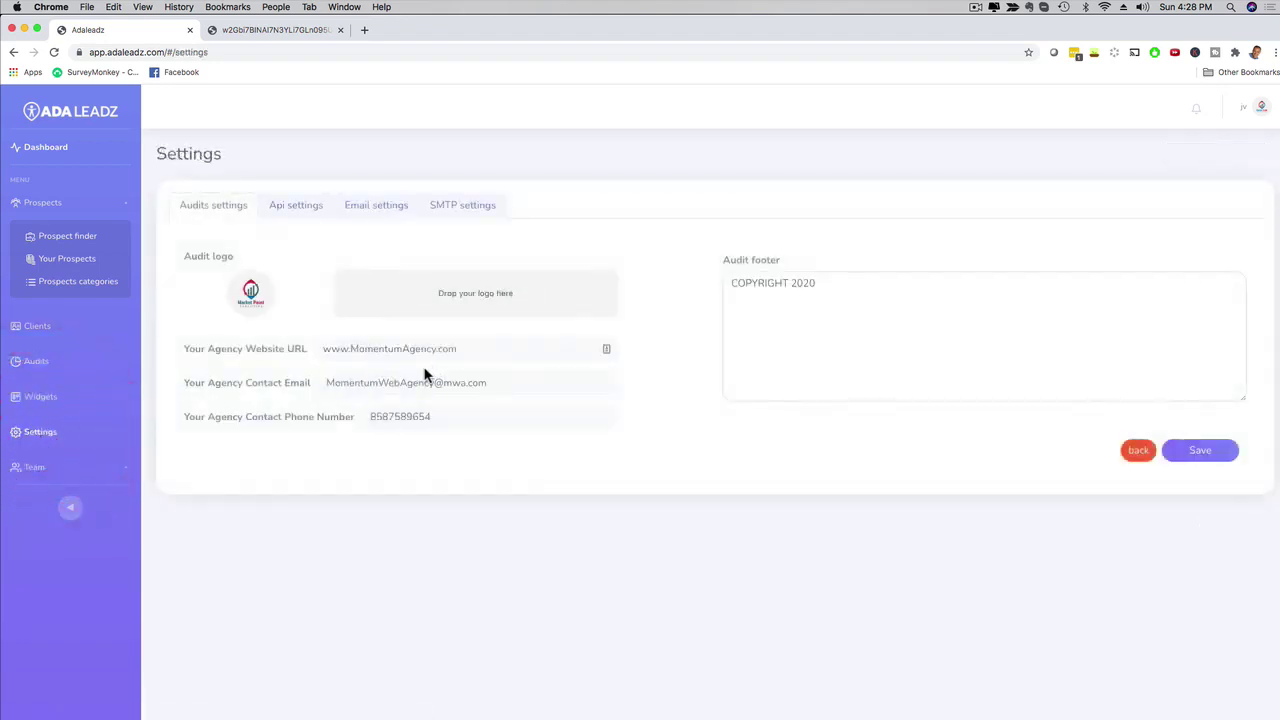
drag(324, 350, 477, 351)
drag(326, 383, 504, 398)
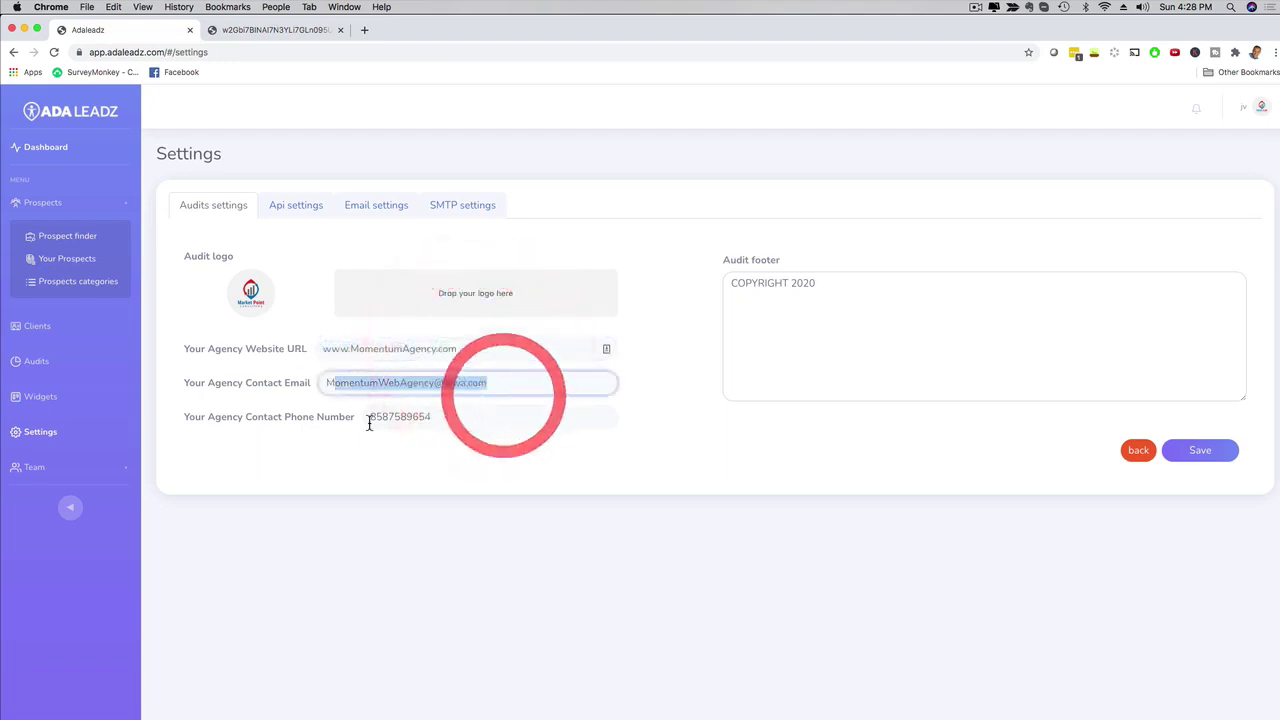
click(503, 428)
click(594, 494)
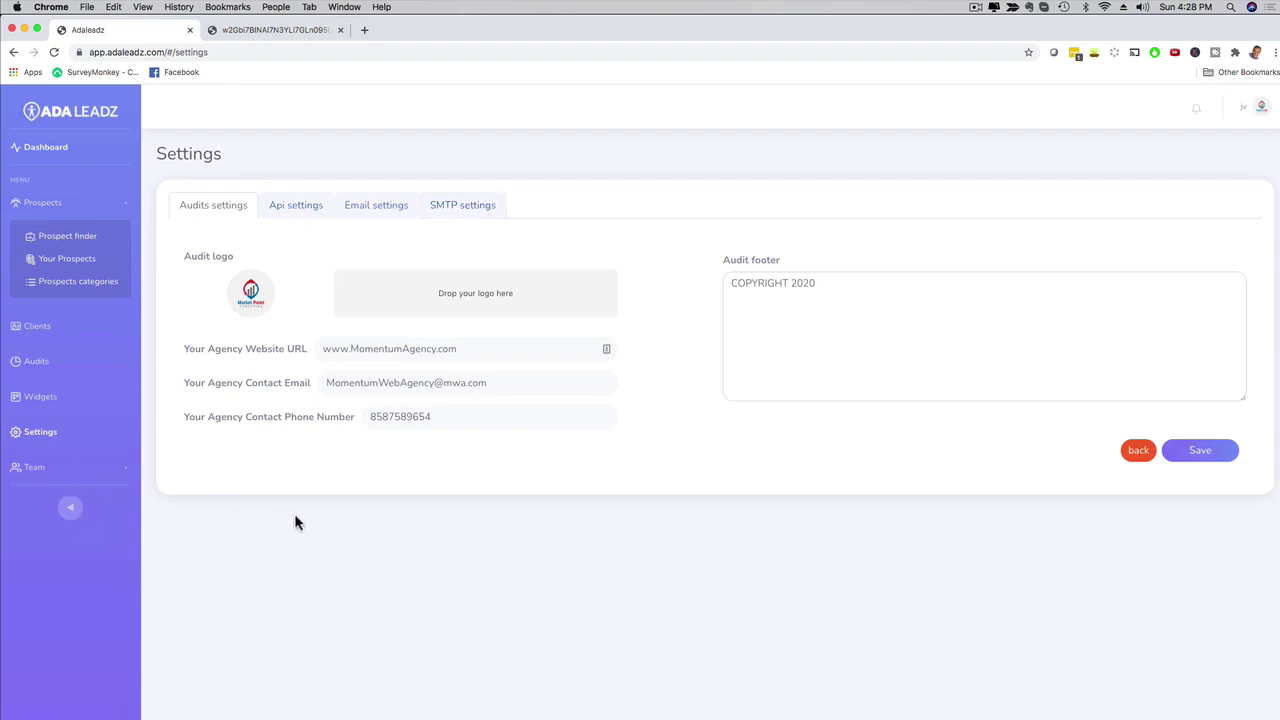
click(33, 468)
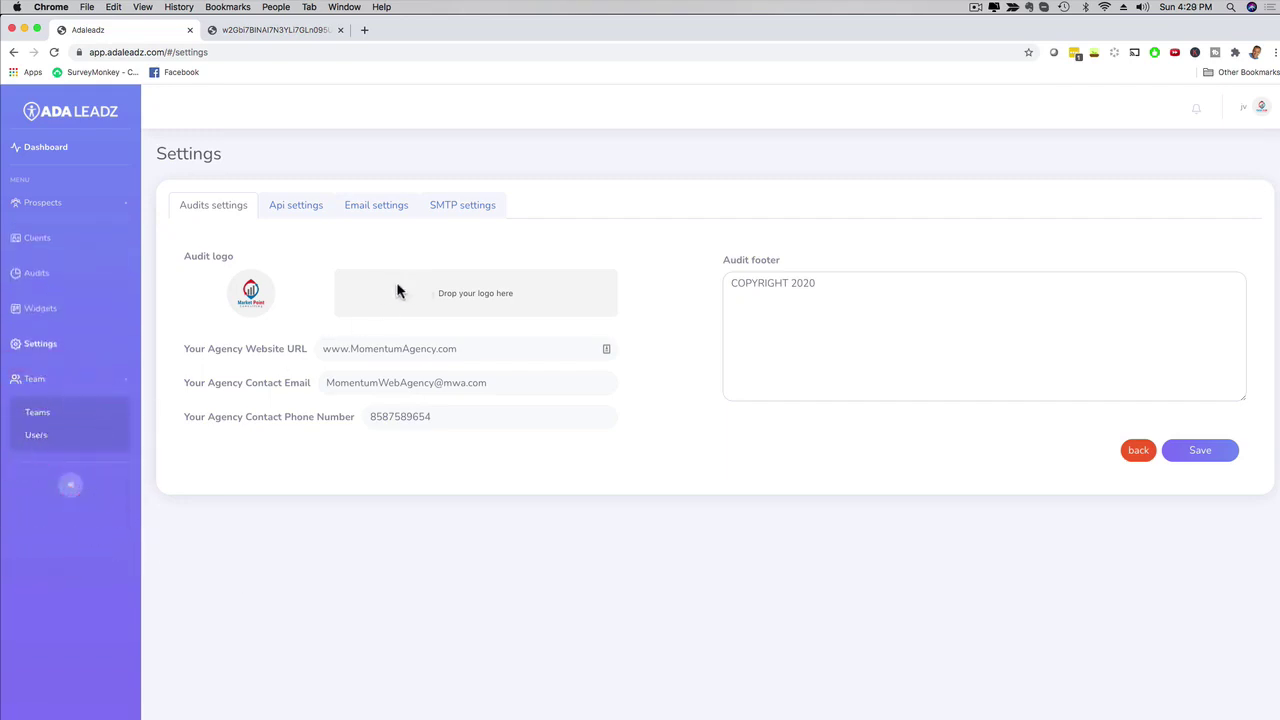
click(1134, 451)
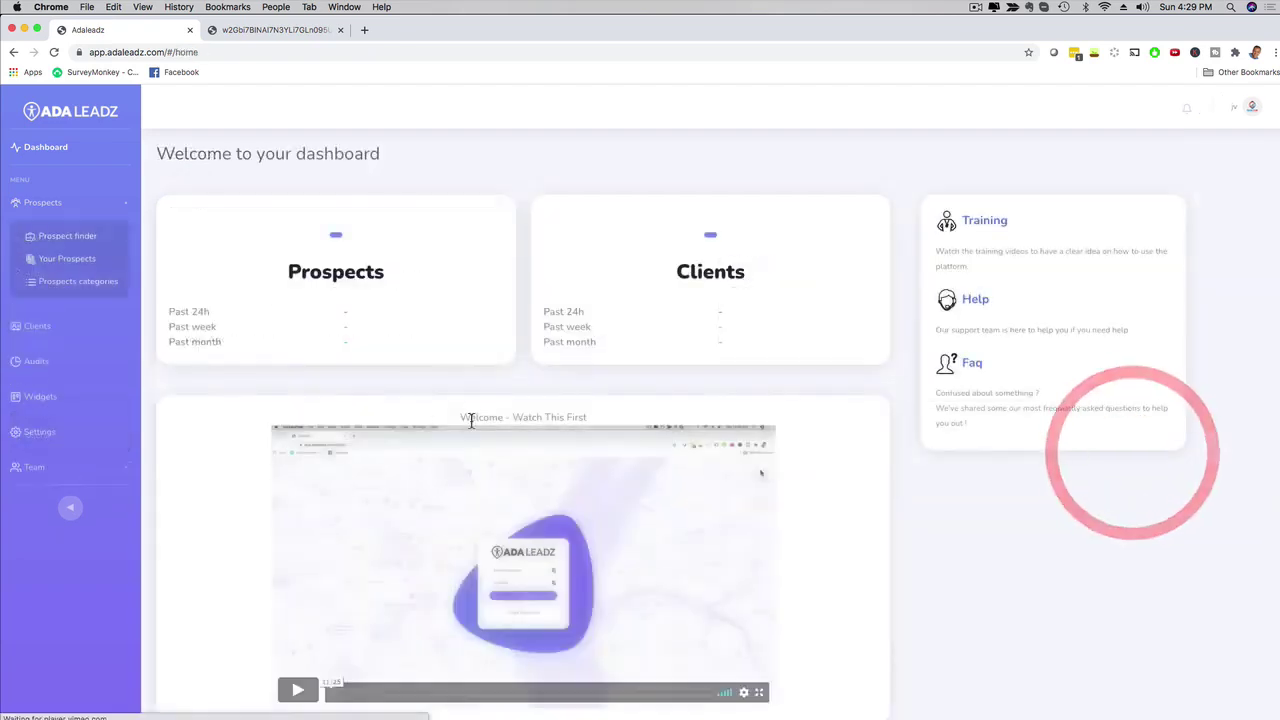